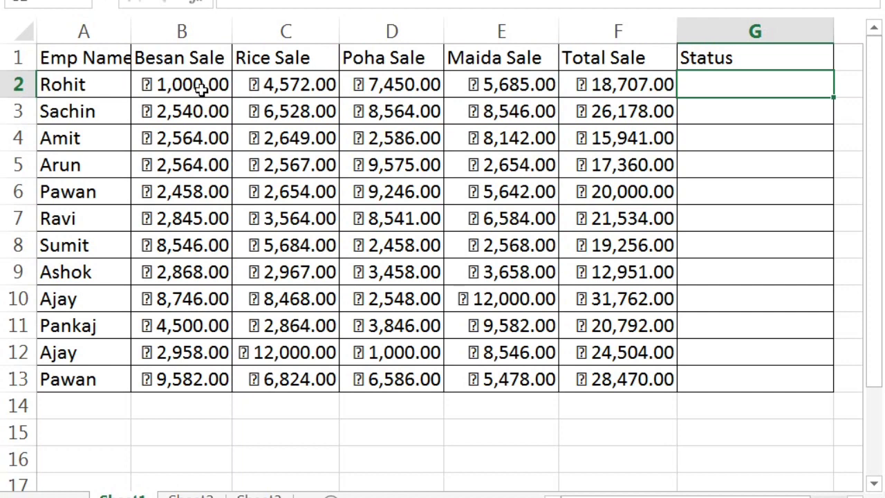
# Begin an IF formula with a nested AND test in Status cell G2, using B2>1500 as the first condition
pyautogui.click(595, 26)
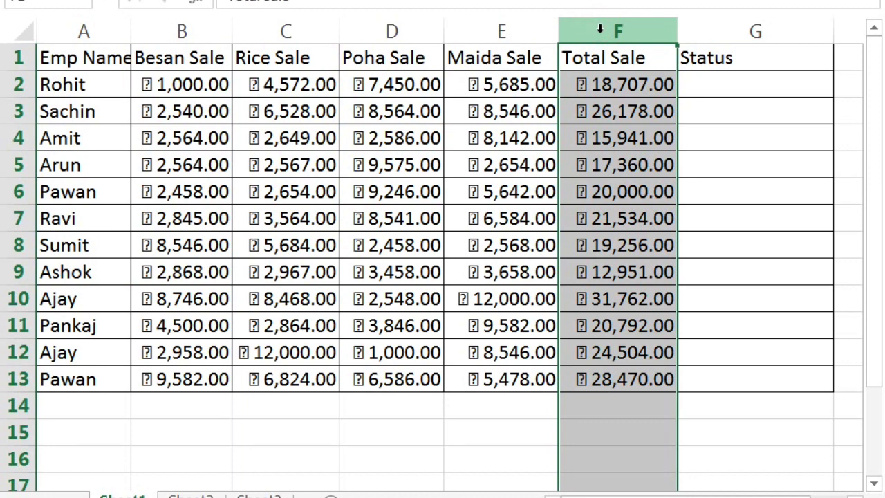
pyautogui.click(722, 85)
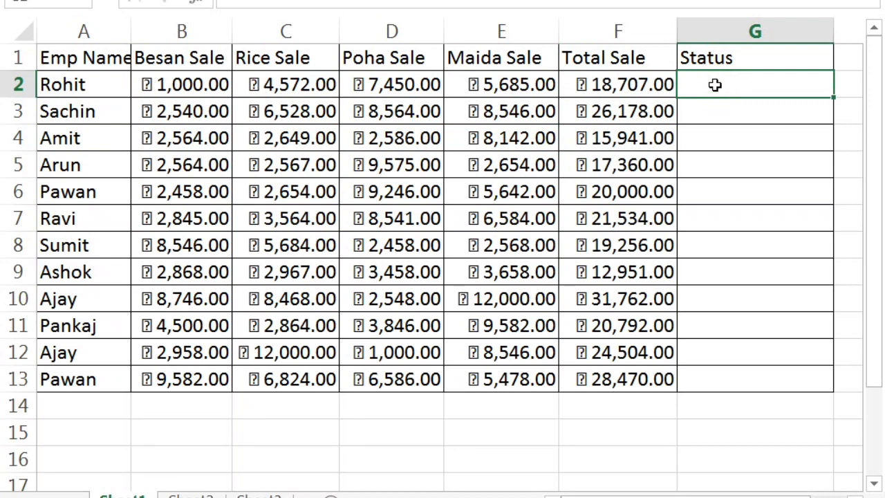
pyautogui.write('=IF(')
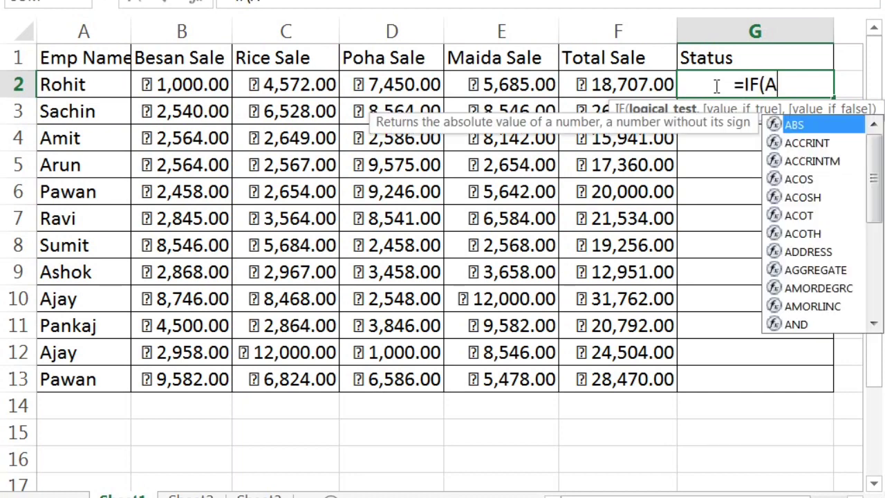
pyautogui.write('AND')
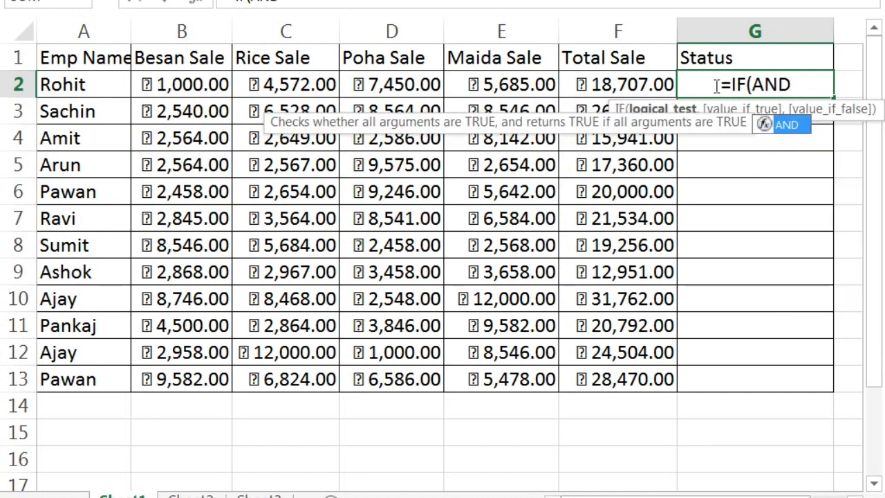
pyautogui.write('(')
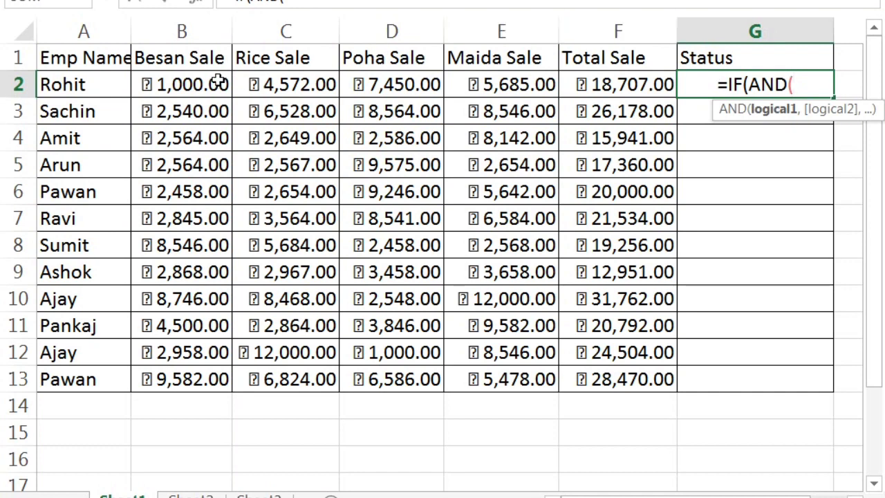
pyautogui.click(192, 83)
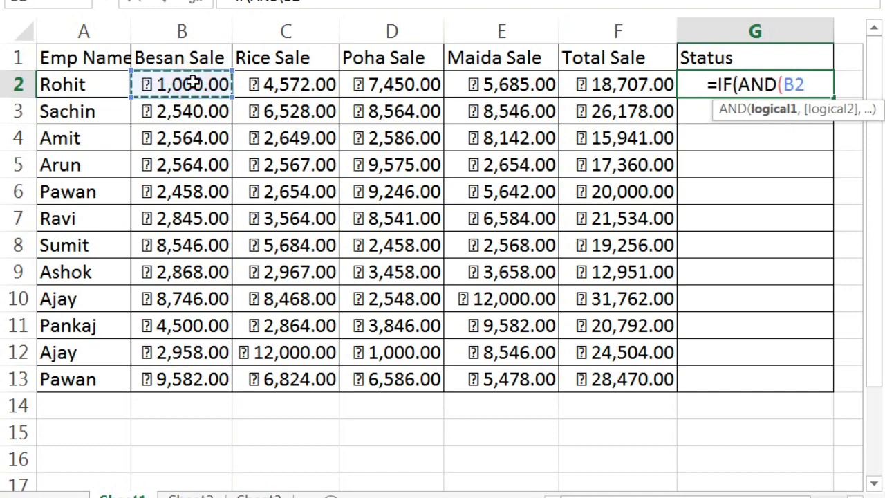
pyautogui.write('>')
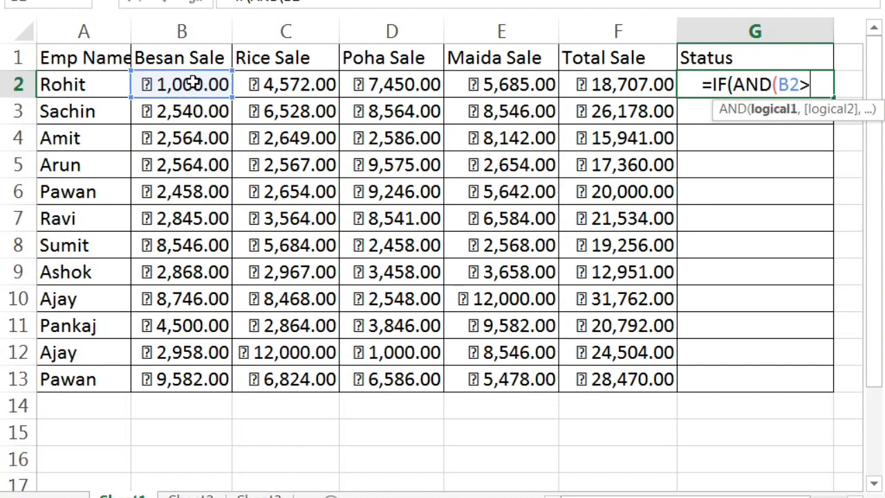
pyautogui.write('1500')
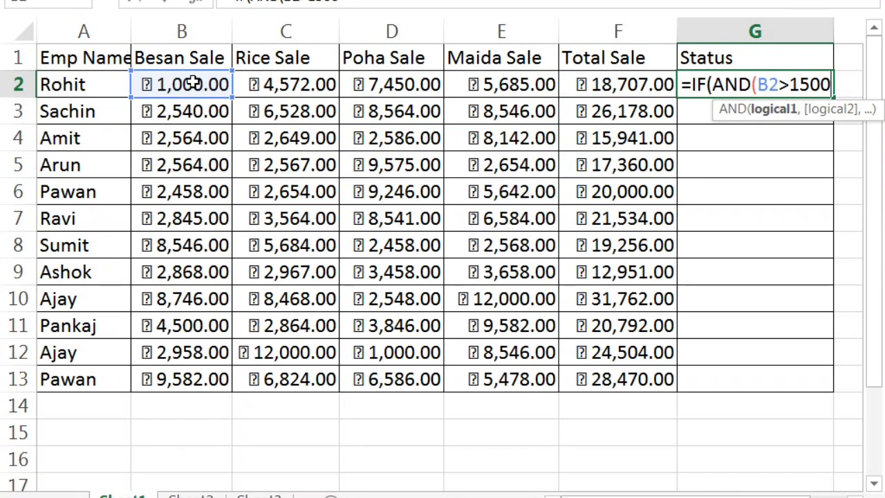
# Add the conditions D2>3000 and E2>4000 to the AND test and close its parenthesis
pyautogui.write(',')
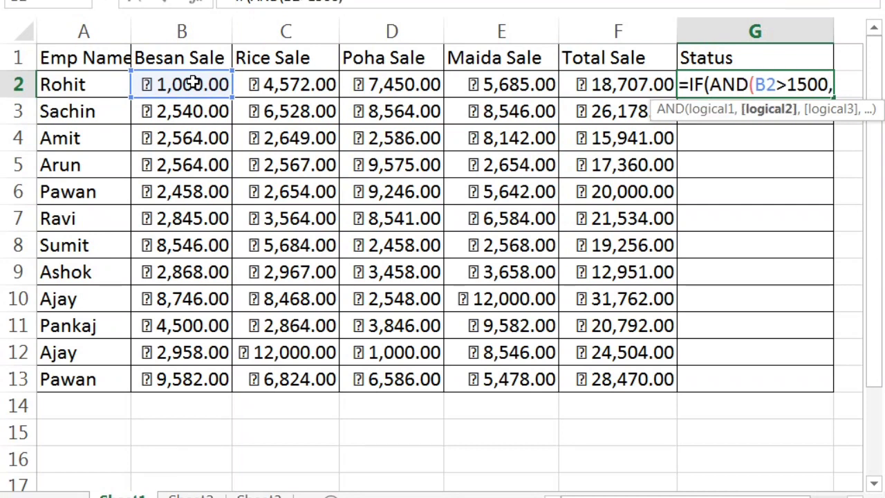
pyautogui.click(386, 82)
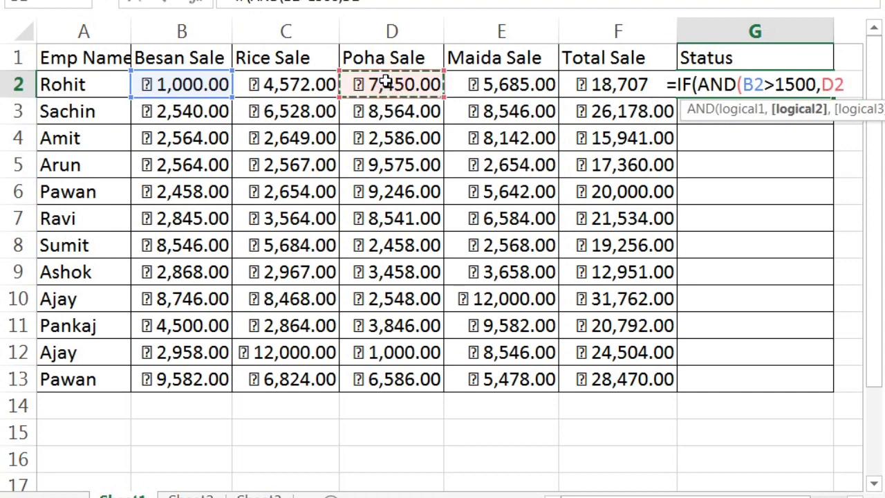
pyautogui.write('>')
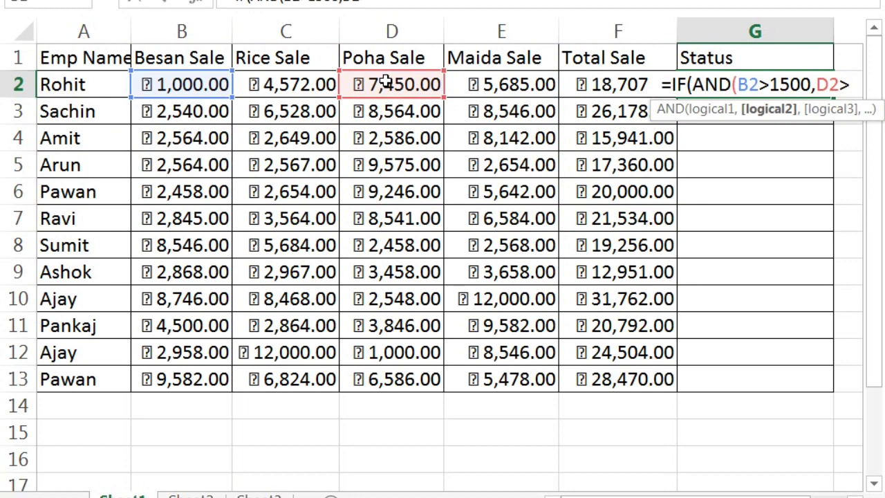
pyautogui.write('3000')
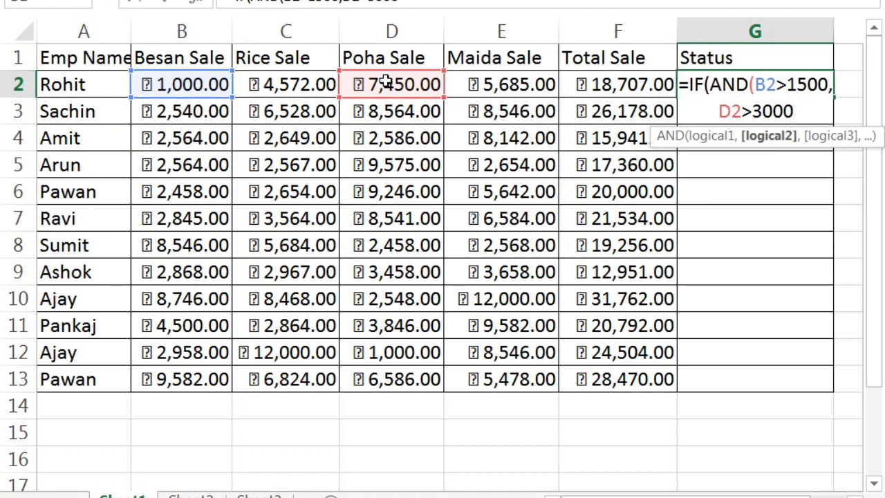
pyautogui.write(',')
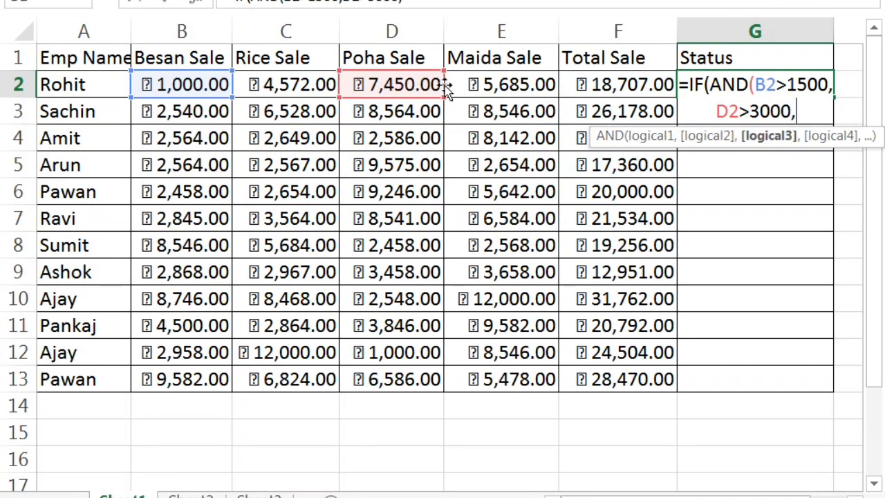
pyautogui.click(486, 83)
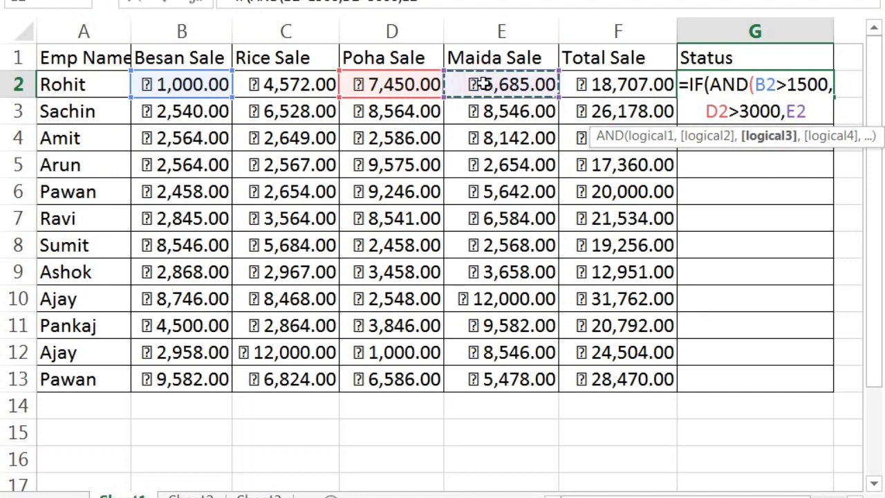
pyautogui.write('>4000')
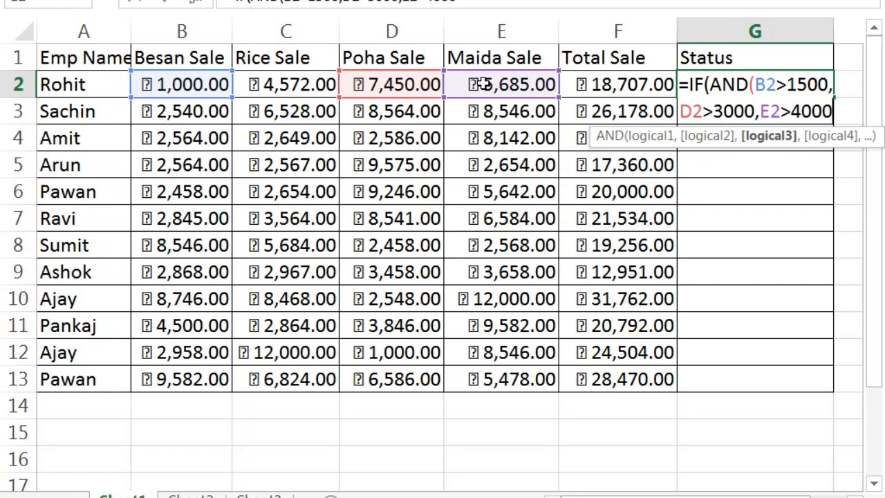
pyautogui.press('BackSpace')
pyautogui.press('BackSpace')
pyautogui.press('BackSpace')
pyautogui.press('BackSpace')
pyautogui.write('4000)')
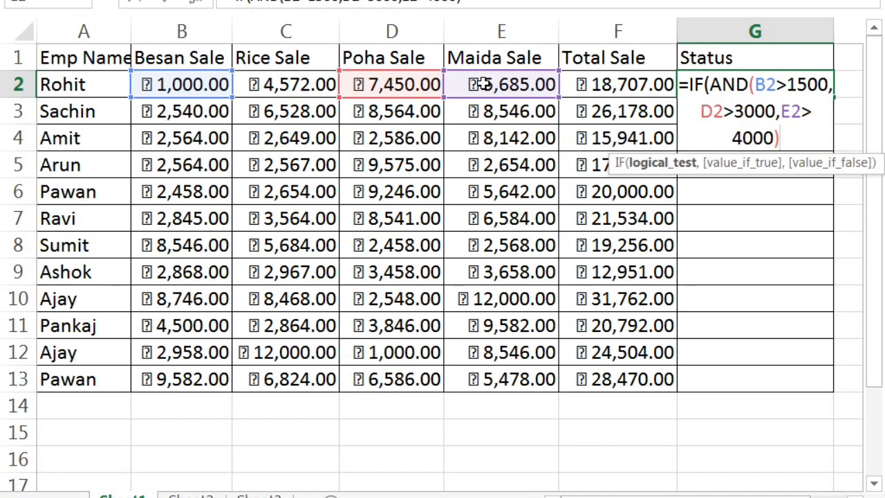
# Set the IF formula's value-if-true to F2+F2*15%, adding 15% to the total sale
pyautogui.write(',')
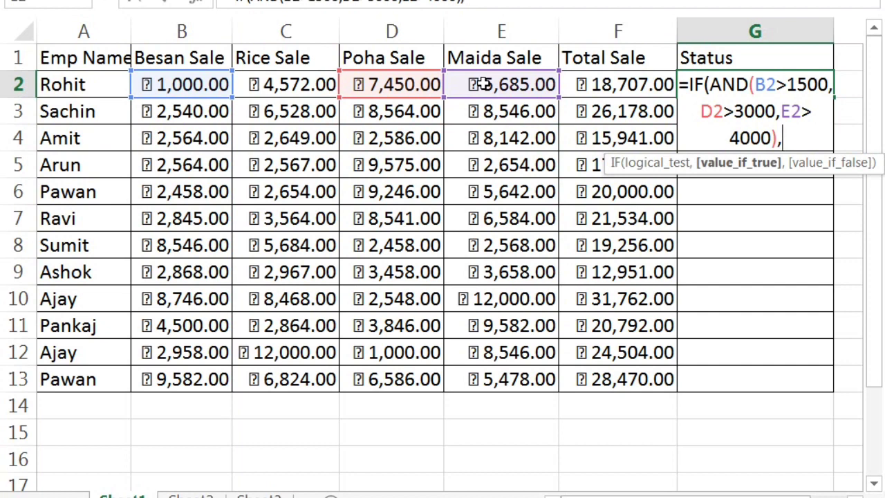
pyautogui.click(624, 84)
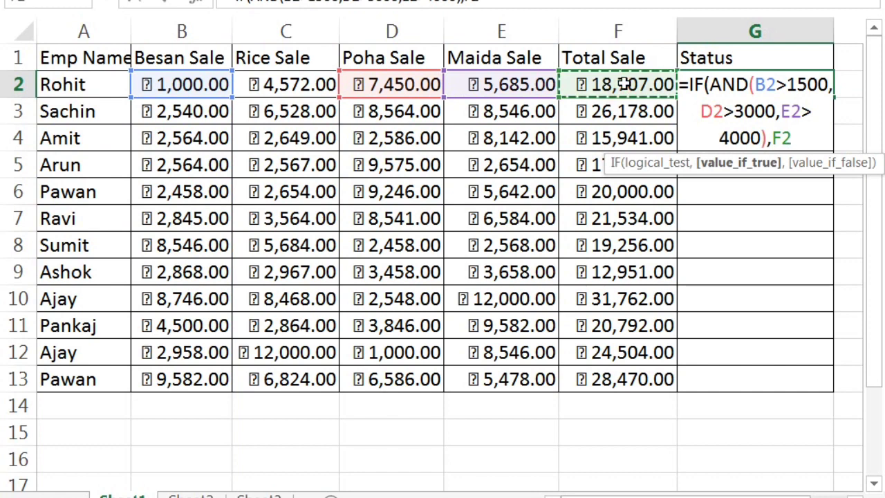
pyautogui.write('+')
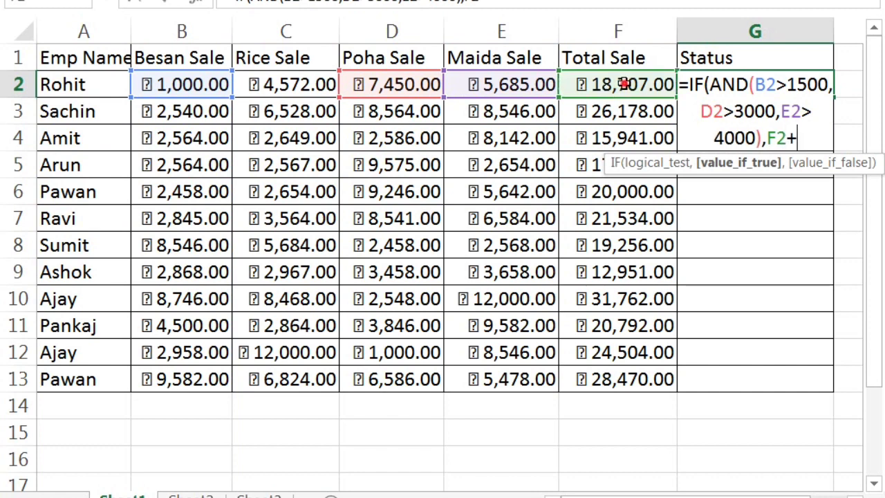
pyautogui.click(624, 83)
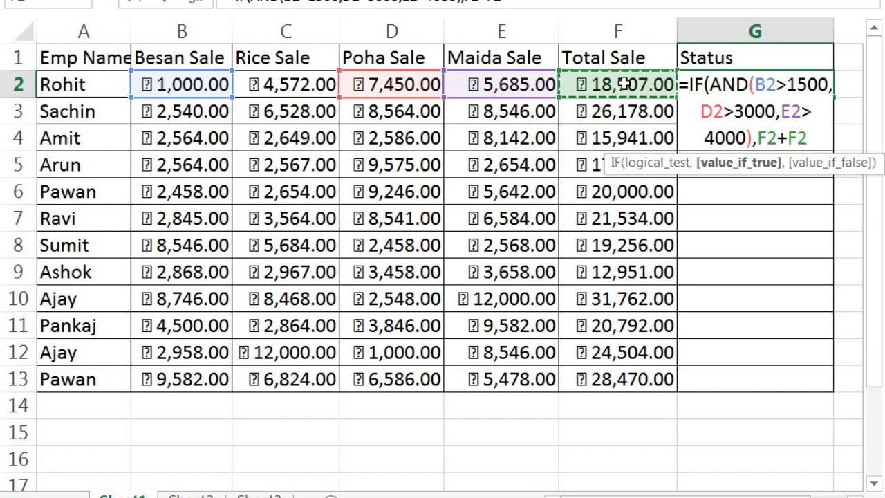
pyautogui.write('*1')
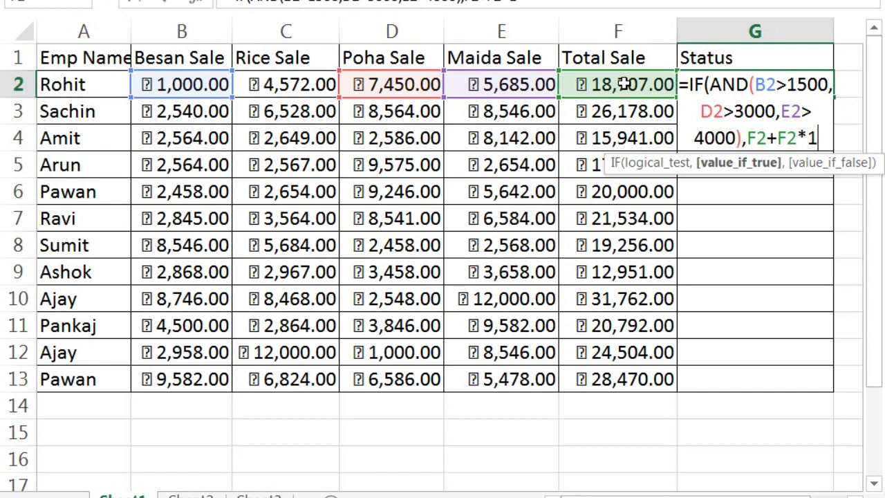
pyautogui.write('5')
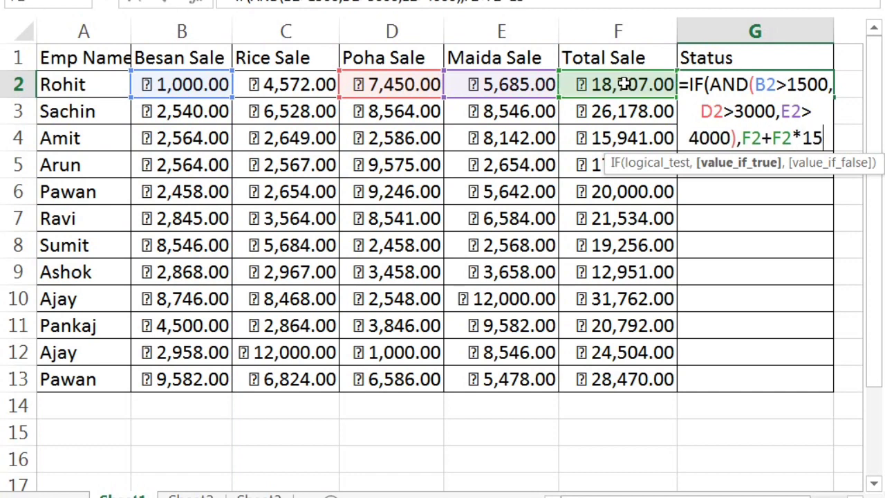
pyautogui.write('%')
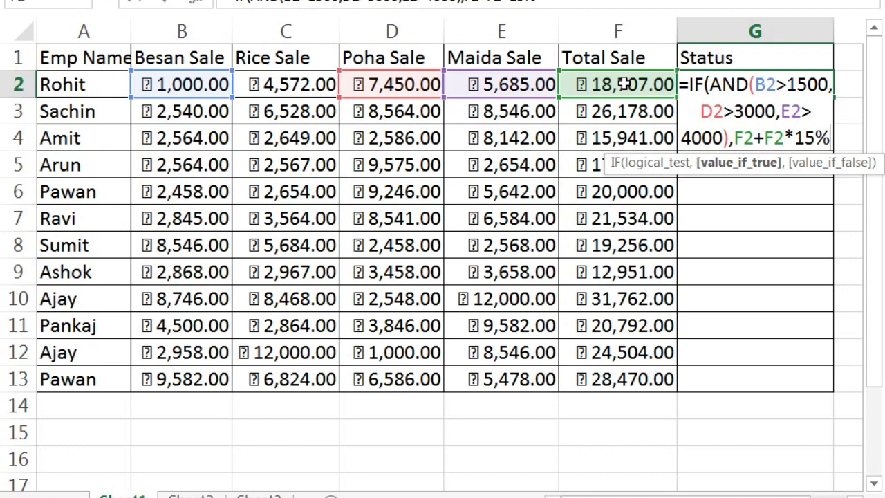
# Set the value-if-false to "HARD WORK", close the IF formula and enter it in G2
pyautogui.write(',')
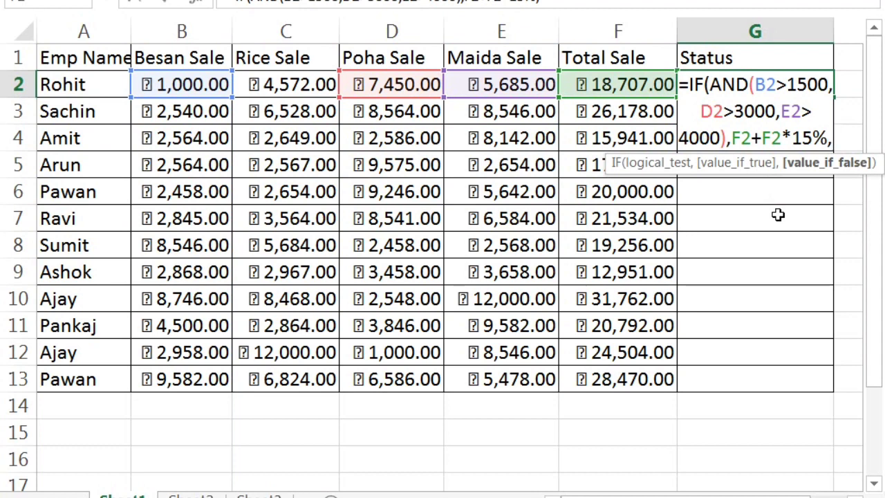
pyautogui.write('"')
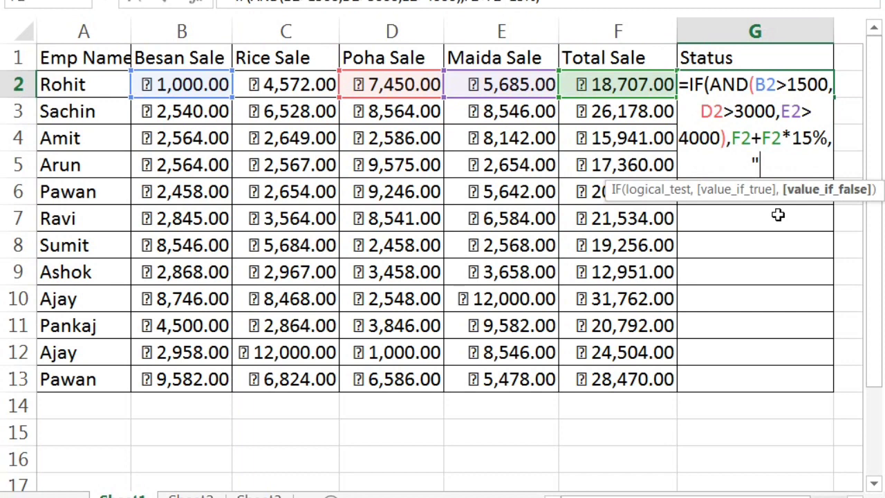
pyautogui.write('HARD')
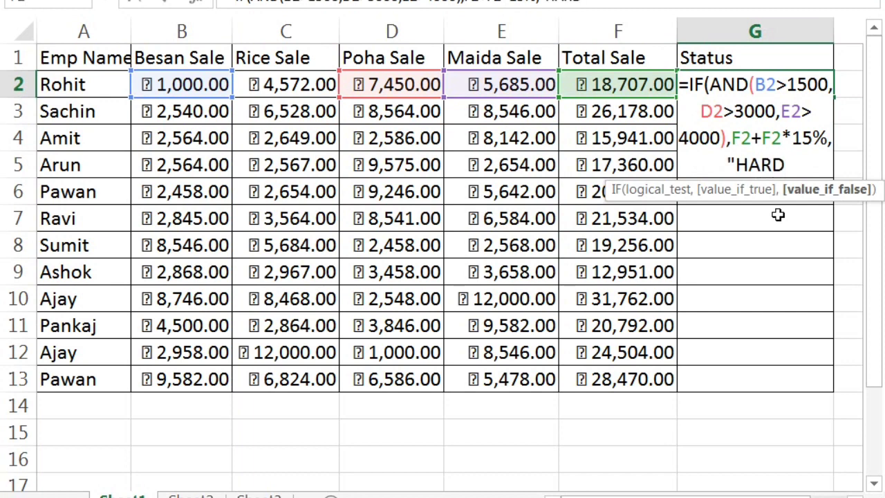
pyautogui.write(' WOR')
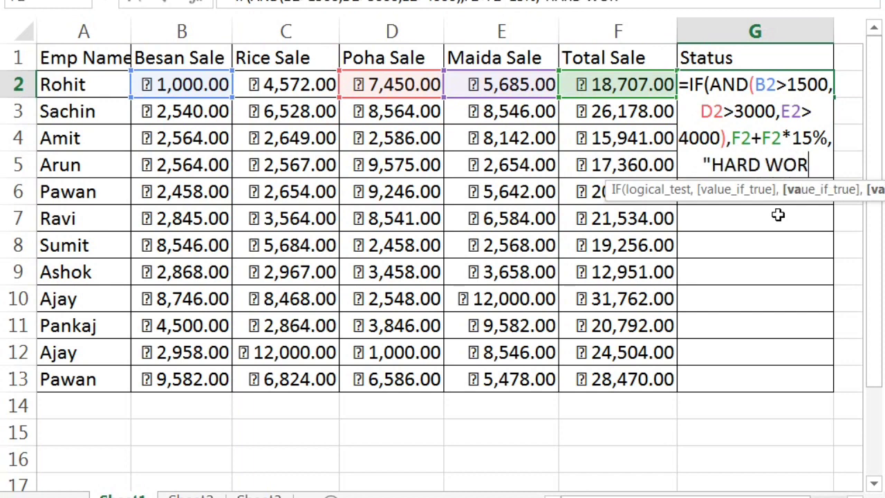
pyautogui.write('K"')
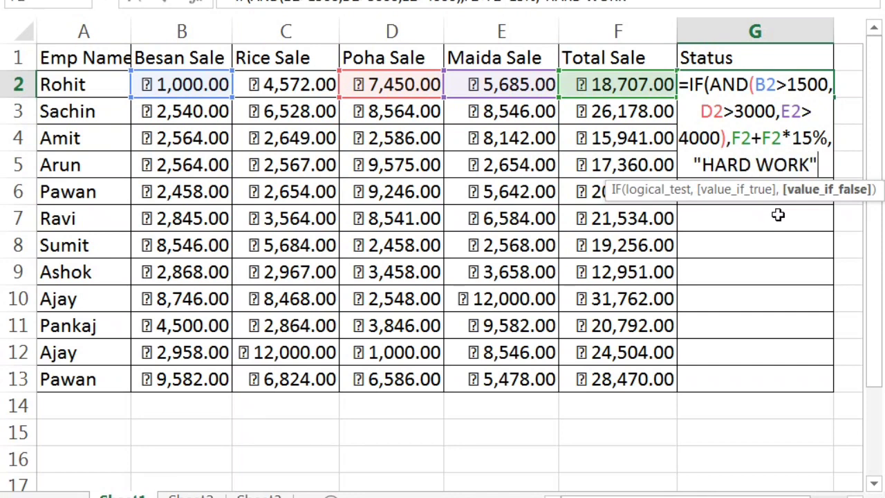
pyautogui.write(')')
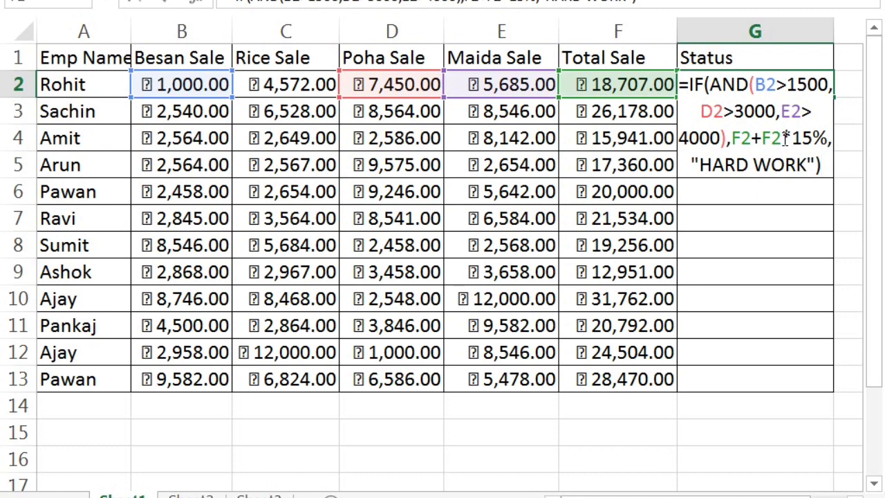
pyautogui.press('Return')
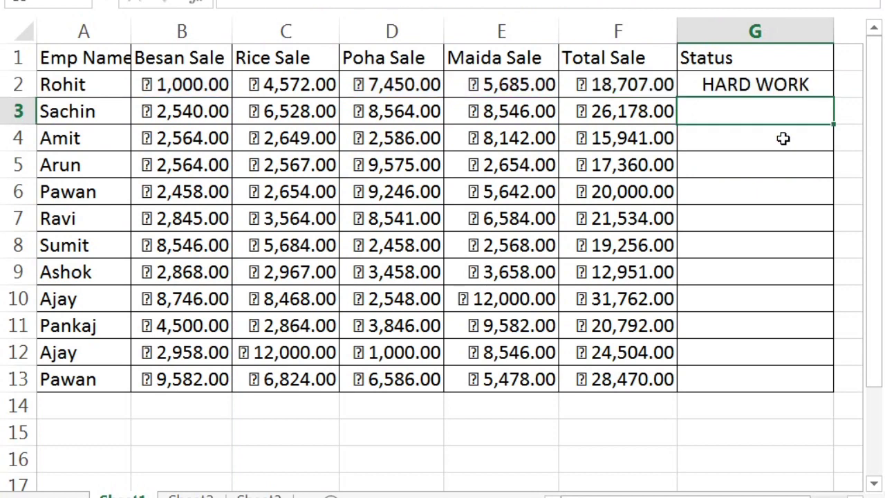
# Copy the Status formula from G2 down the column through G13
pyautogui.click(769, 84)
pyautogui.hotkey('ctrl', 'c')
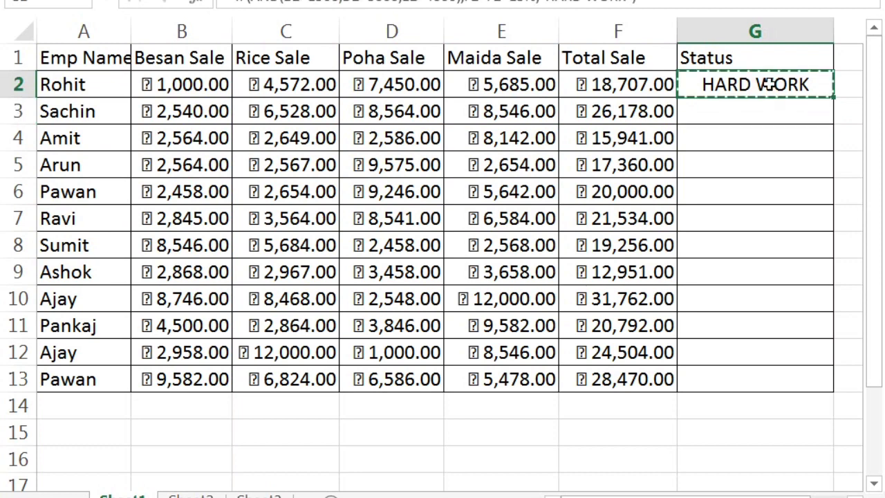
pyautogui.hotkey('shift', 'Down')
pyautogui.hotkey('shift', 'Down')
pyautogui.hotkey('shift', 'Down')
pyautogui.hotkey('shift', 'Down')
pyautogui.hotkey('shift', 'Down')
pyautogui.hotkey('shift', 'Down')
pyautogui.hotkey('shift', 'Down')
pyautogui.hotkey('shift', 'Down')
pyautogui.hotkey('shift', 'Down')
pyautogui.hotkey('shift', 'Down')
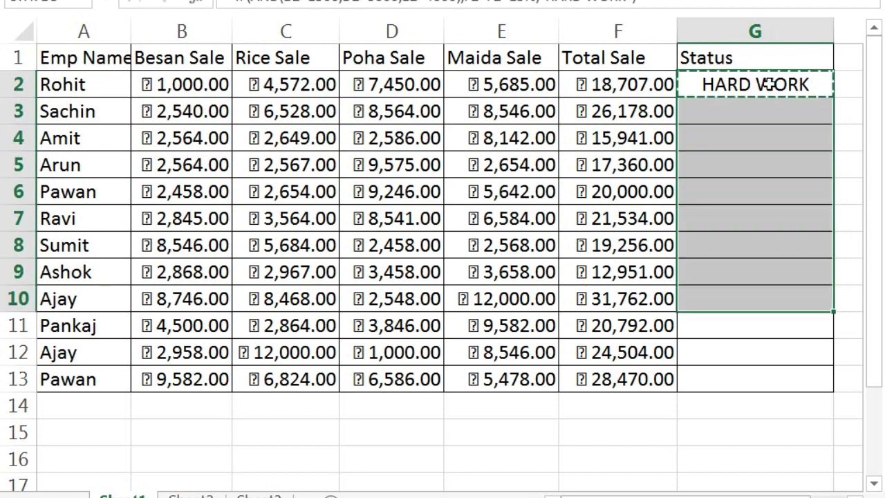
pyautogui.hotkey('shift', 'Down')
pyautogui.hotkey('ctrl', 'v')
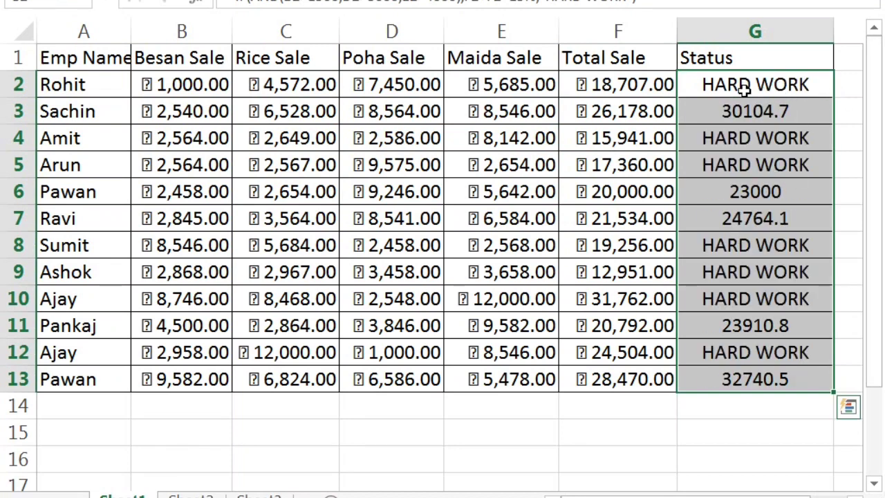
pyautogui.click(737, 110)
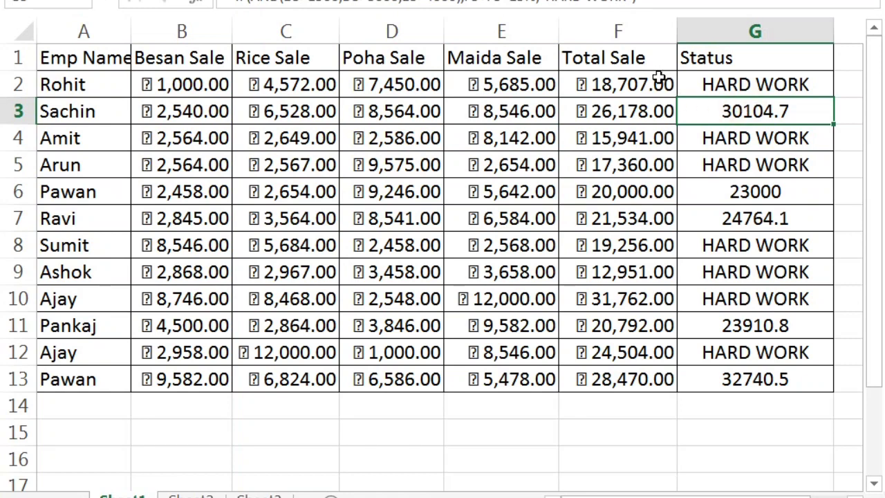
pyautogui.click(713, 84)
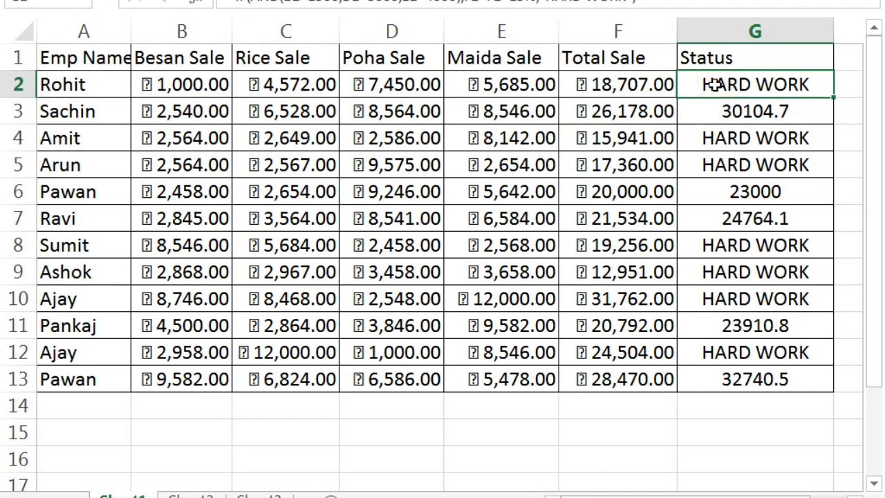
# Check the Status results in G6, G7, G11 and G13, and clear the formulas from G2:G13
pyautogui.click(729, 197)
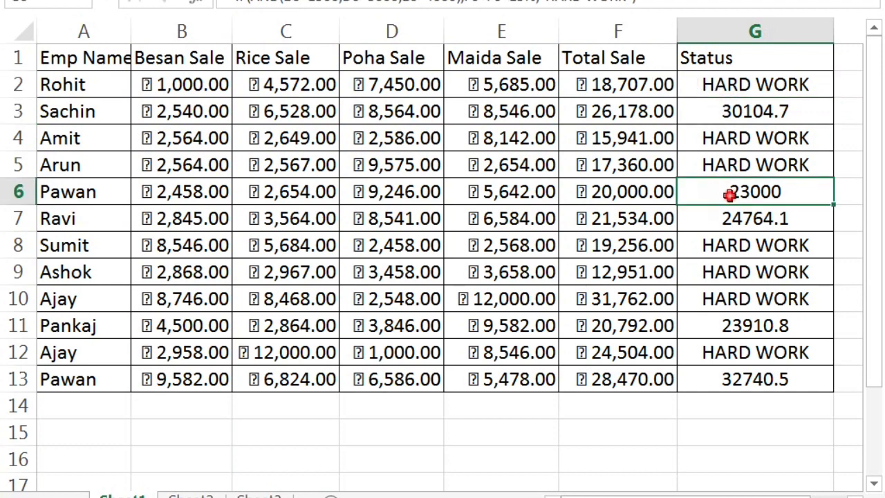
pyautogui.click(723, 218)
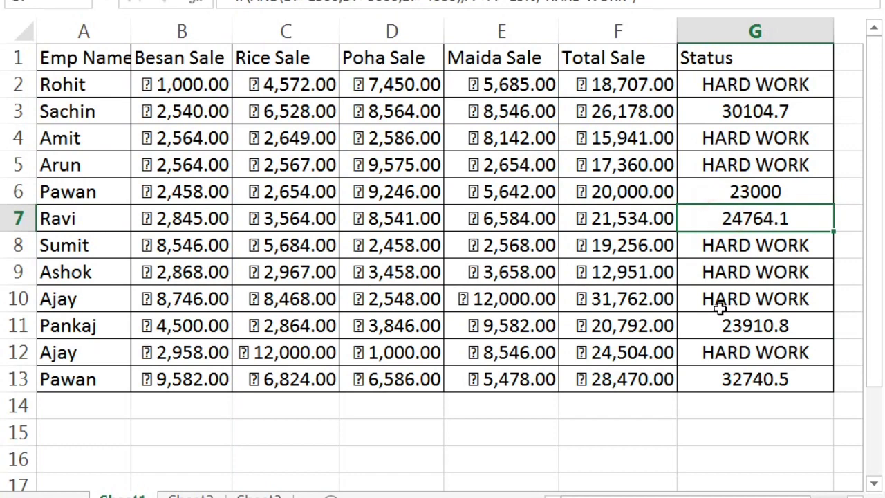
pyautogui.click(717, 331)
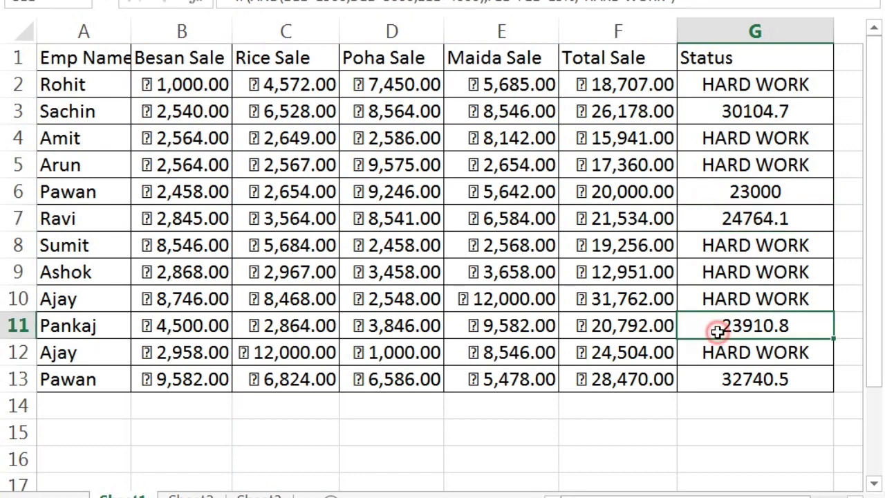
pyautogui.click(714, 381)
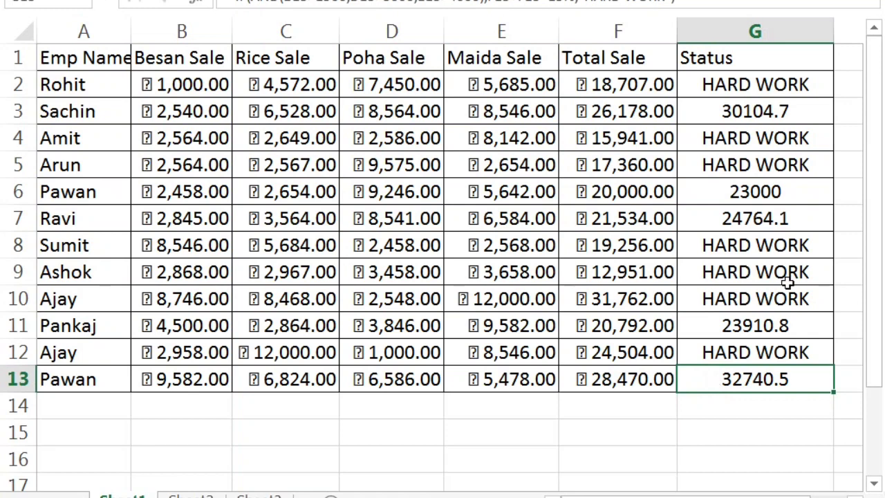
pyautogui.click(790, 250)
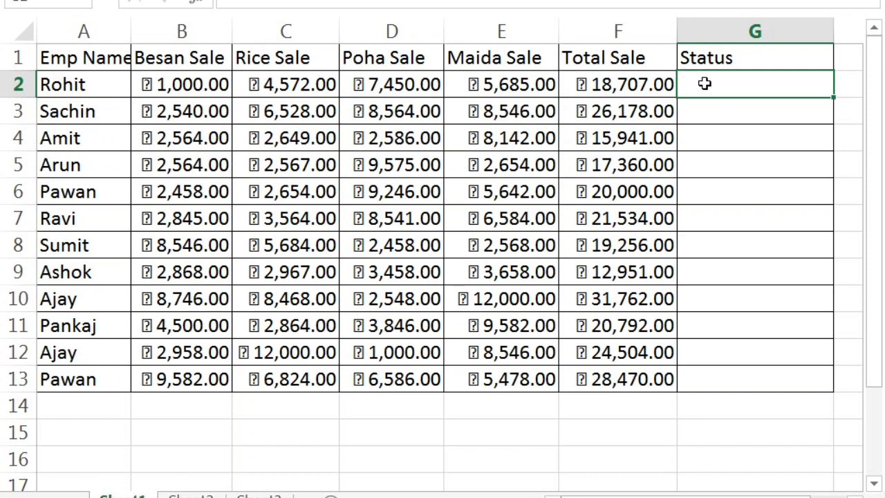
# Start an IF formula in G2 with an OR test containing the conditions B2>2000 and C2>2500
pyautogui.write('=IF(')
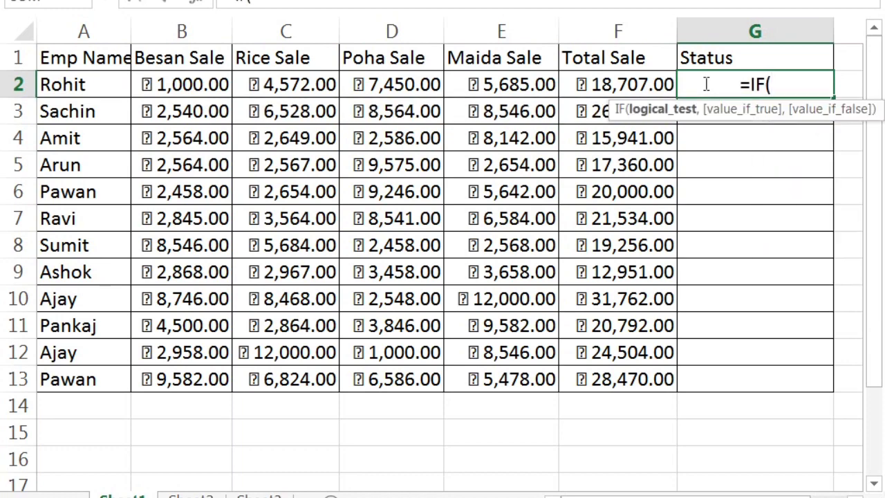
pyautogui.write('OR(')
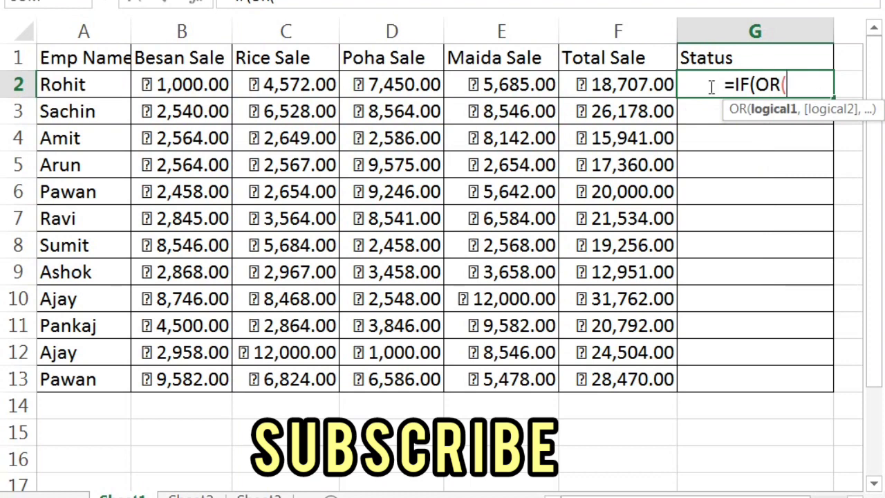
pyautogui.click(188, 85)
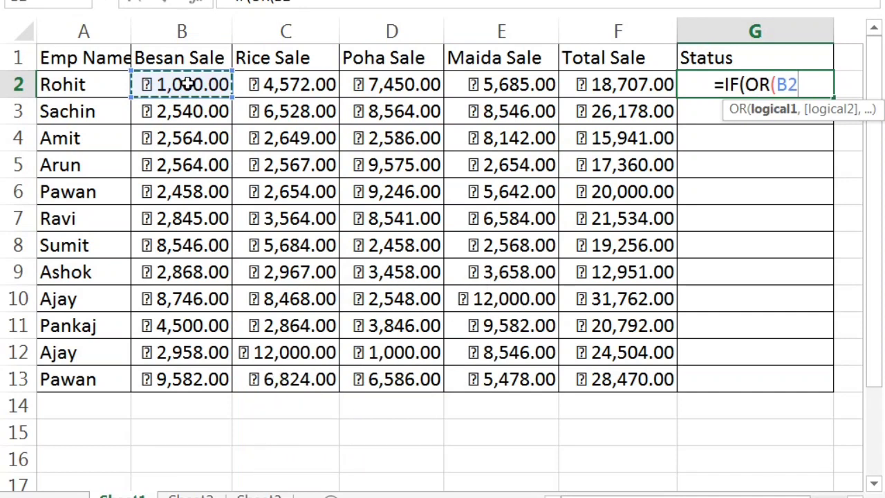
pyautogui.write('>2000')
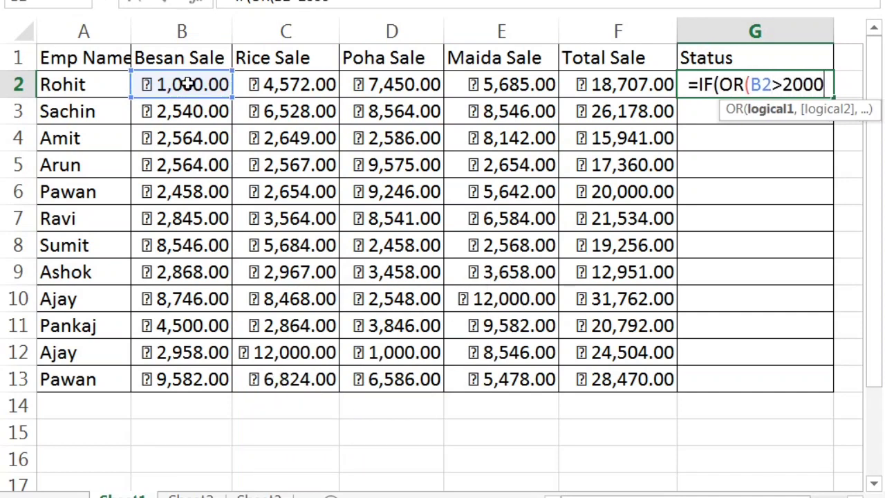
pyautogui.write(',')
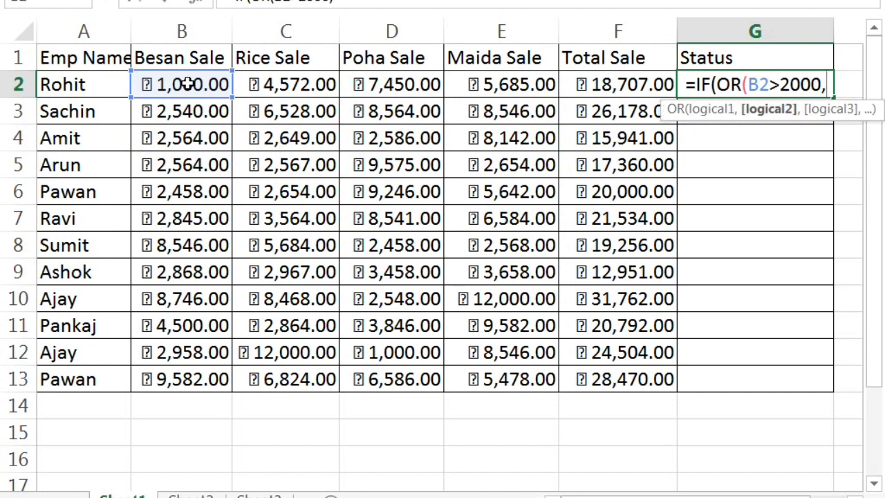
pyautogui.click(269, 84)
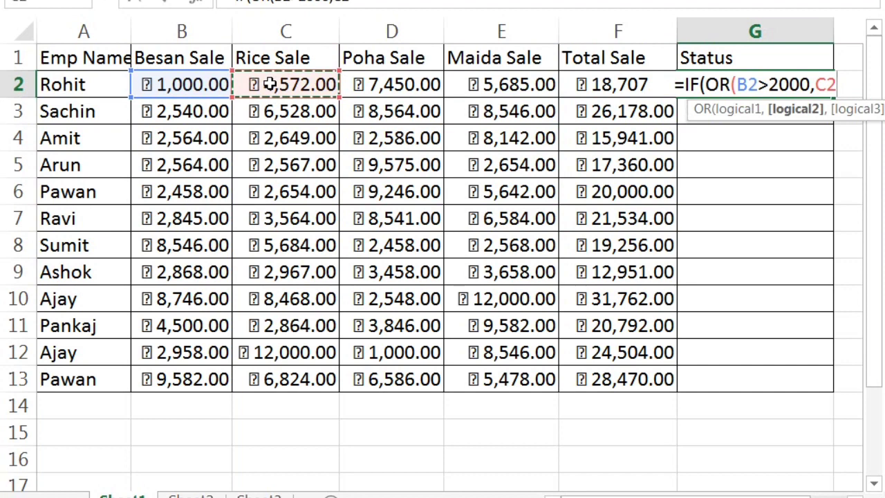
pyautogui.write('>2500')
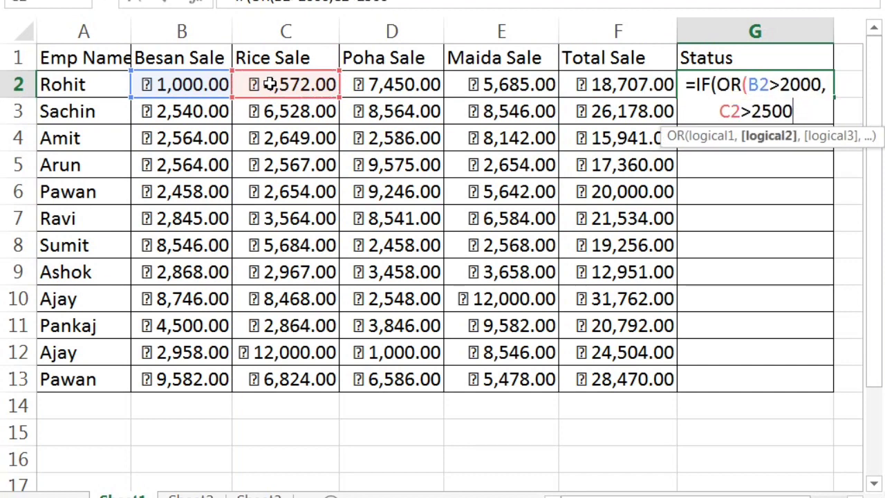
pyautogui.write(',')
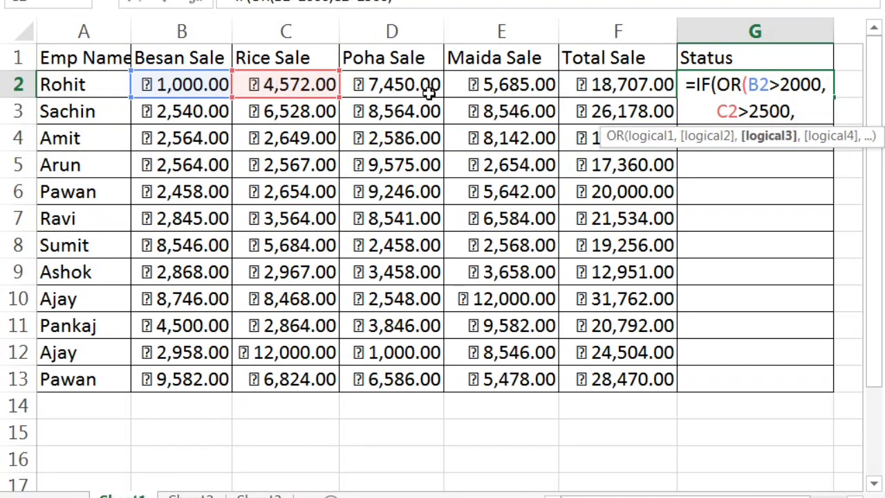
# Add the conditions D2>3000 and E2>4000 to the OR test, followed by a comma
pyautogui.click(410, 84)
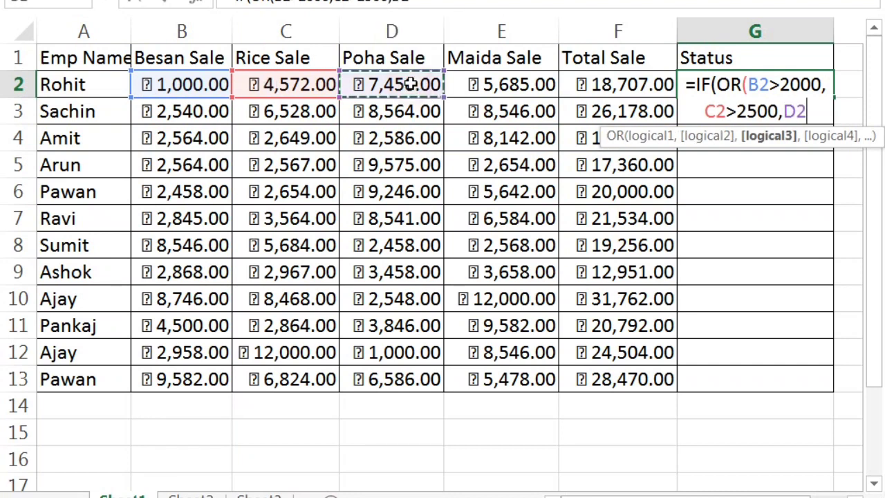
pyautogui.write('>')
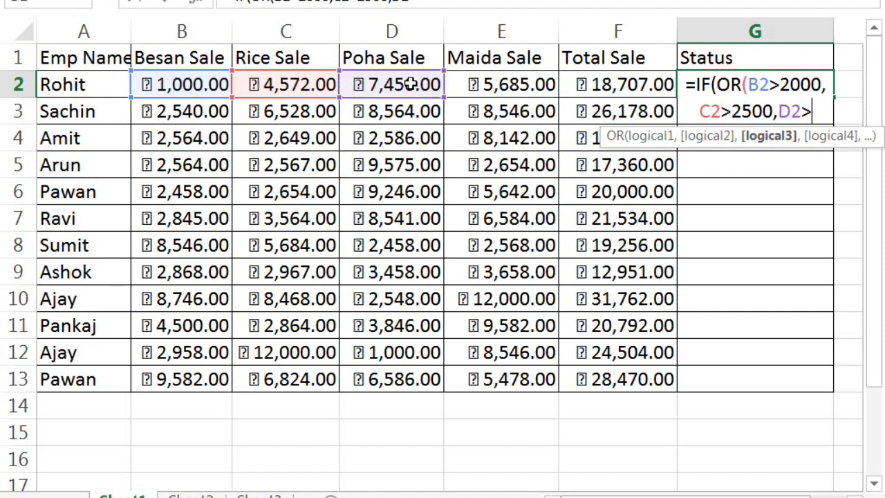
pyautogui.write('3000')
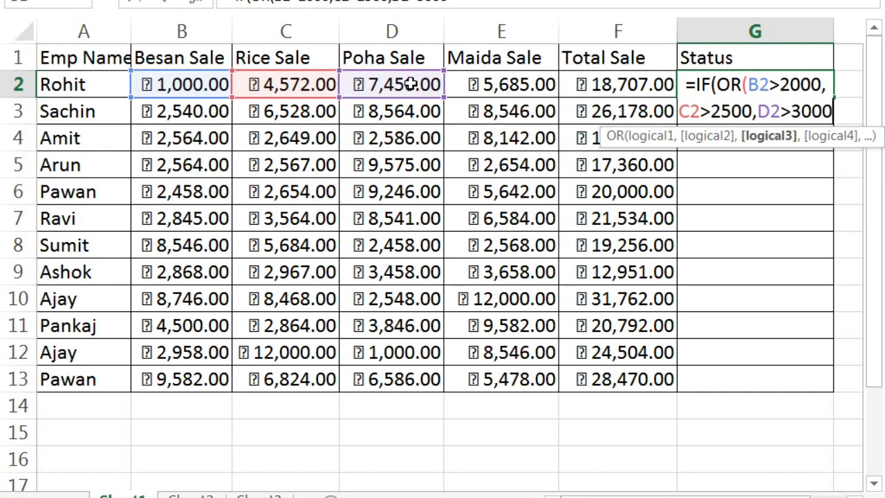
pyautogui.write(',')
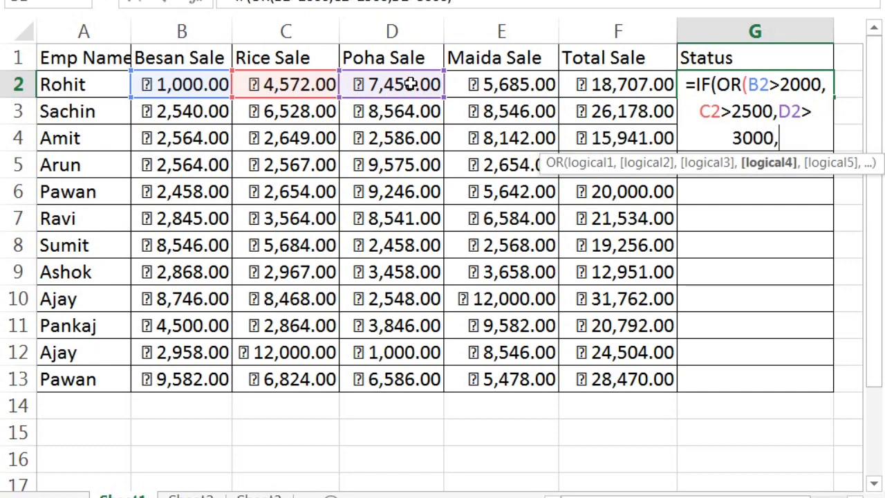
pyautogui.click(473, 82)
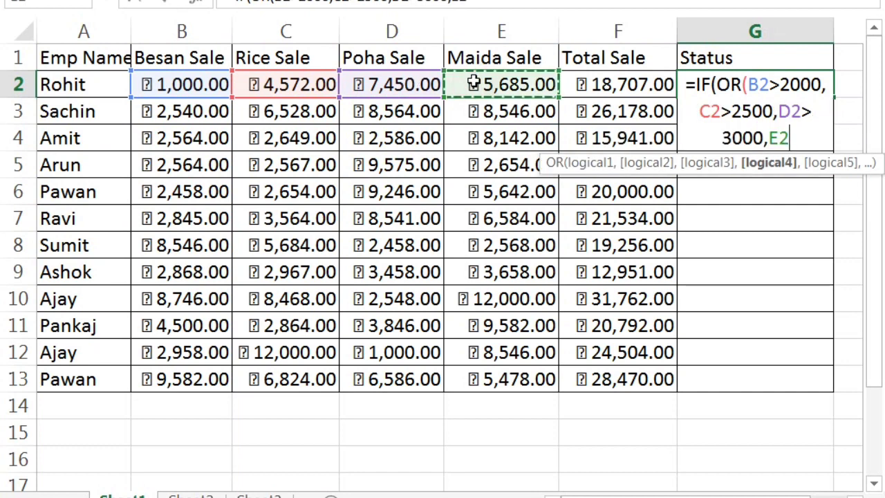
pyautogui.write('>4000')
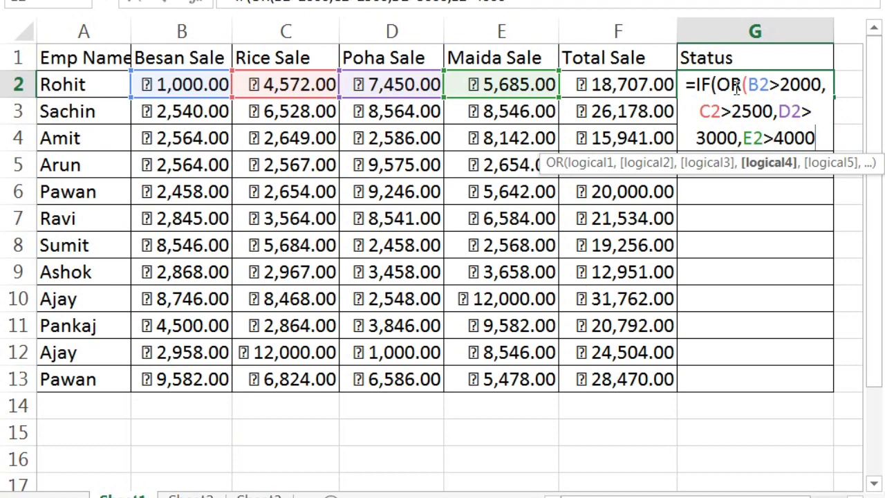
pyautogui.write(',')
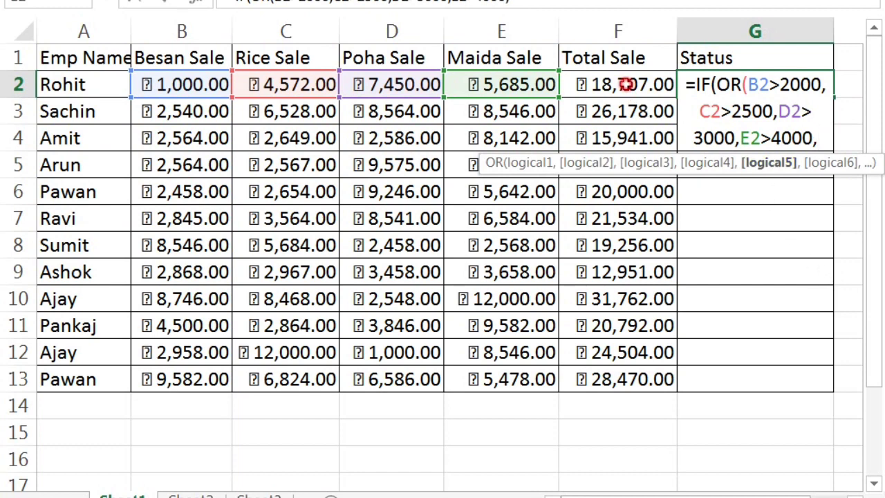
# Add F2+F2*20% as the value-if-true expression, raising the total sale by 20%
pyautogui.click(625, 84)
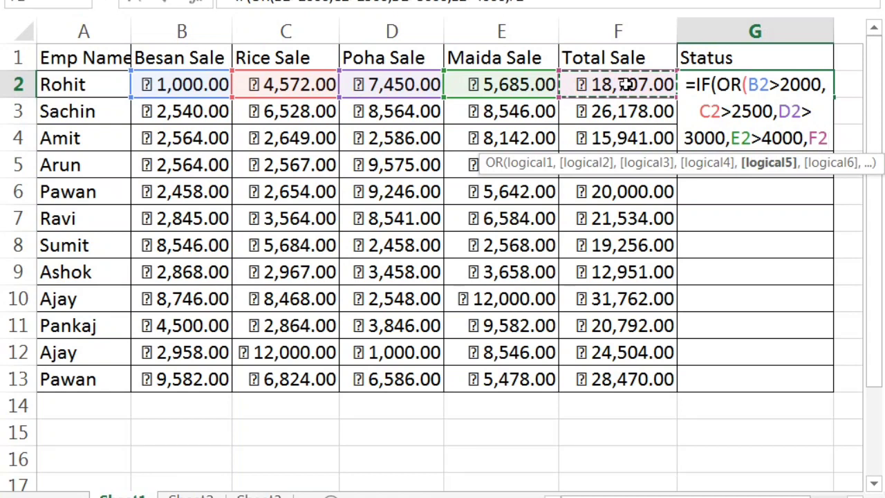
pyautogui.write('+')
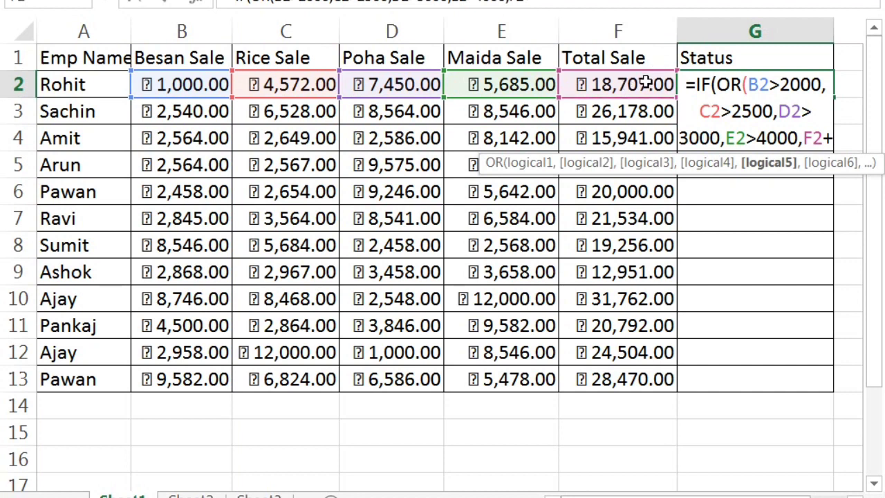
pyautogui.click(644, 83)
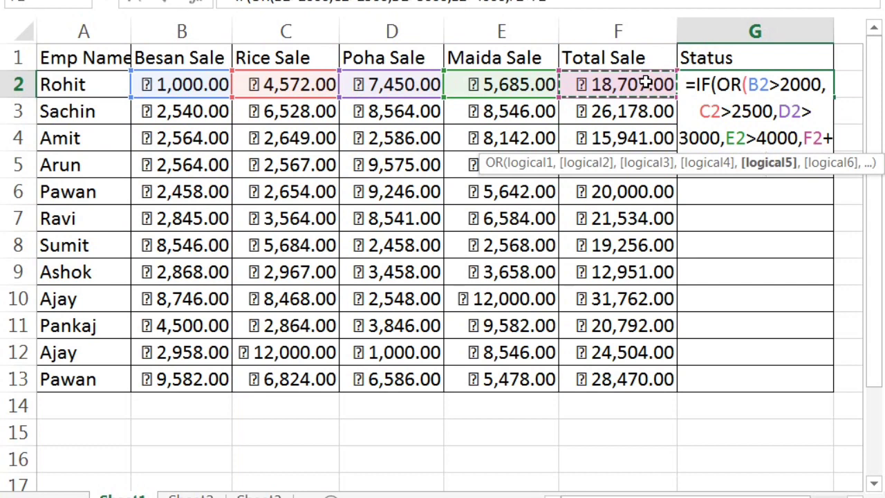
pyautogui.write('*')
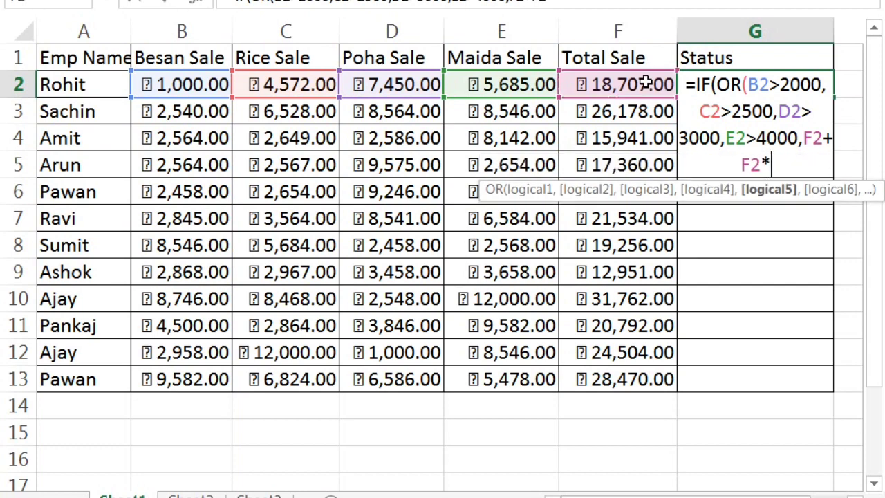
pyautogui.write('20%')
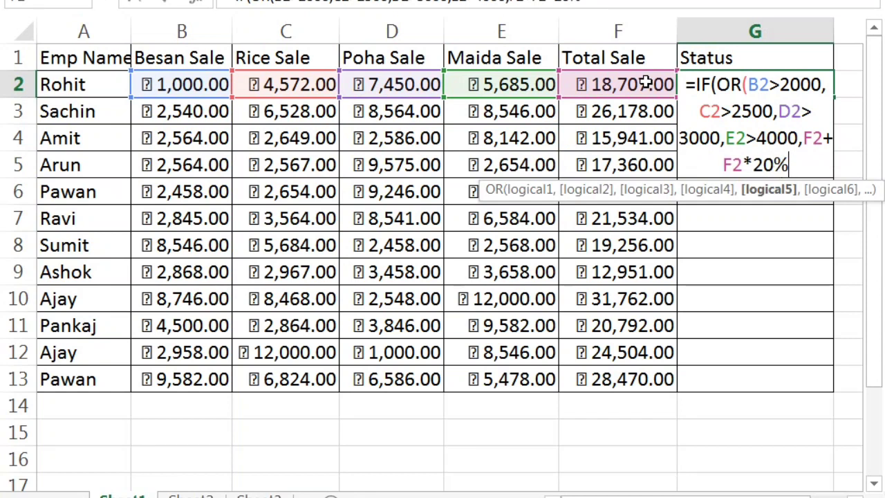
pyautogui.write(',')
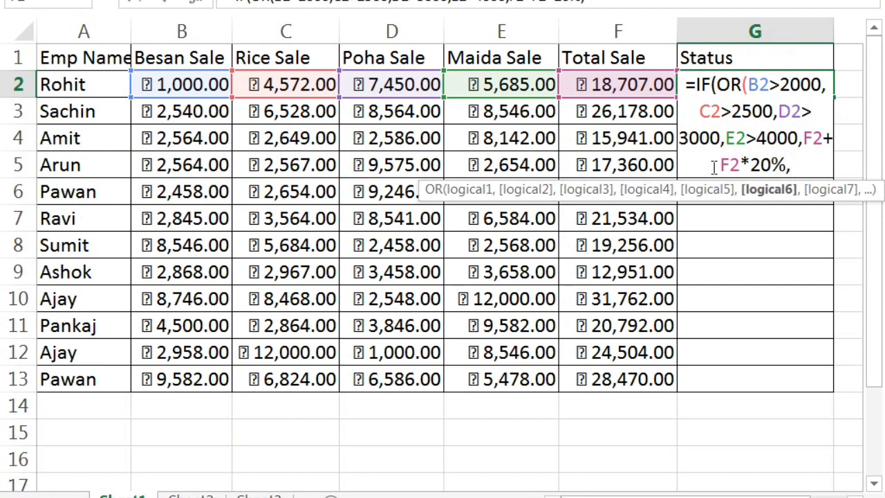
# Add "HARD WORK" as the value-if-false text with a closing parenthesis and try to enter the formula
pyautogui.write('"HARD')
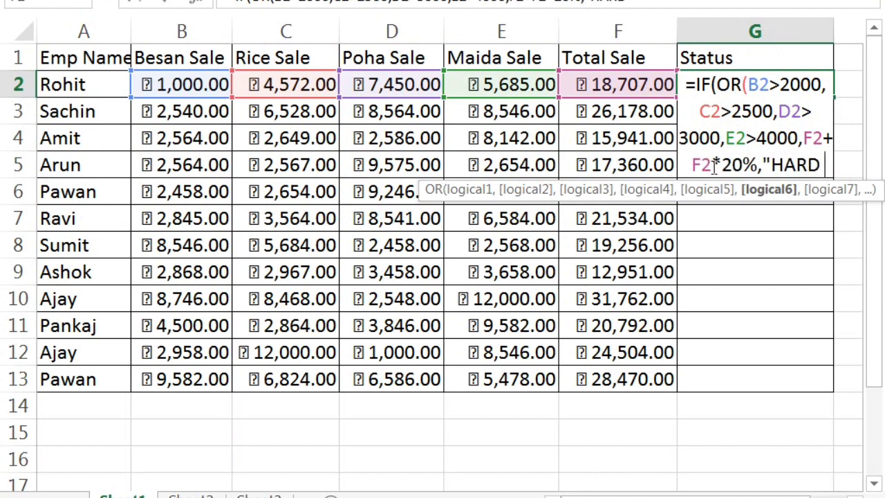
pyautogui.write(' WORK')
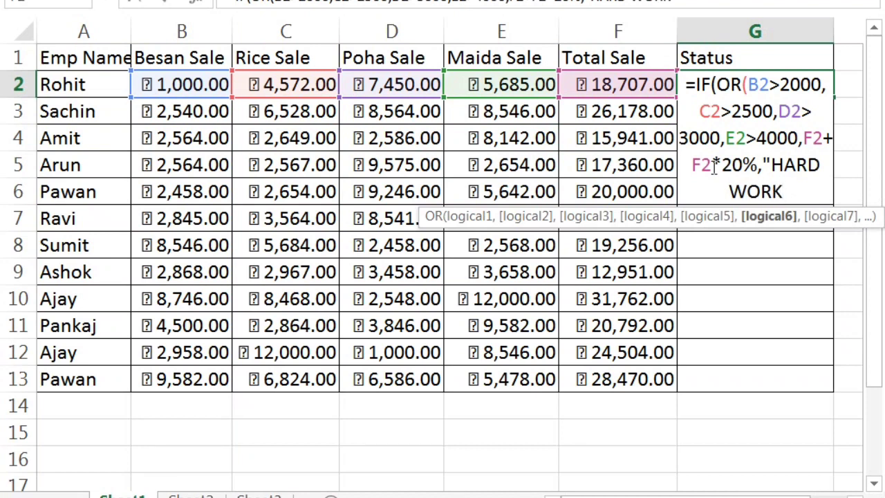
pyautogui.write('"')
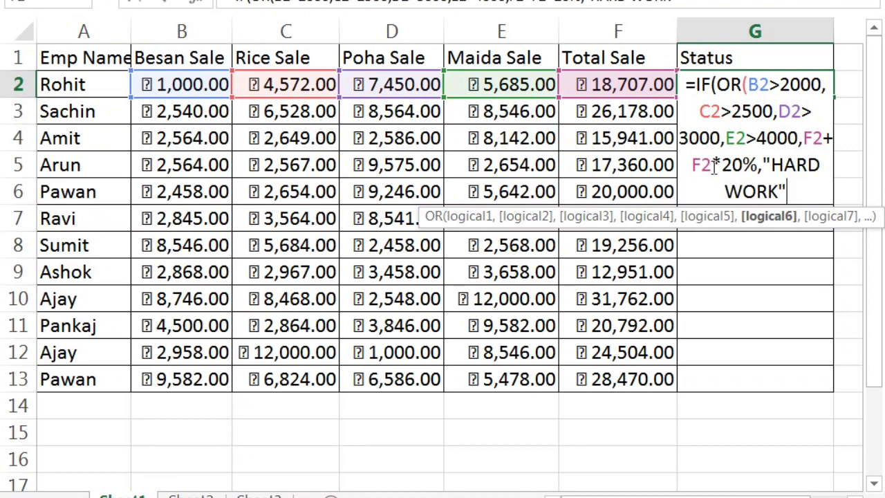
pyautogui.write(')')
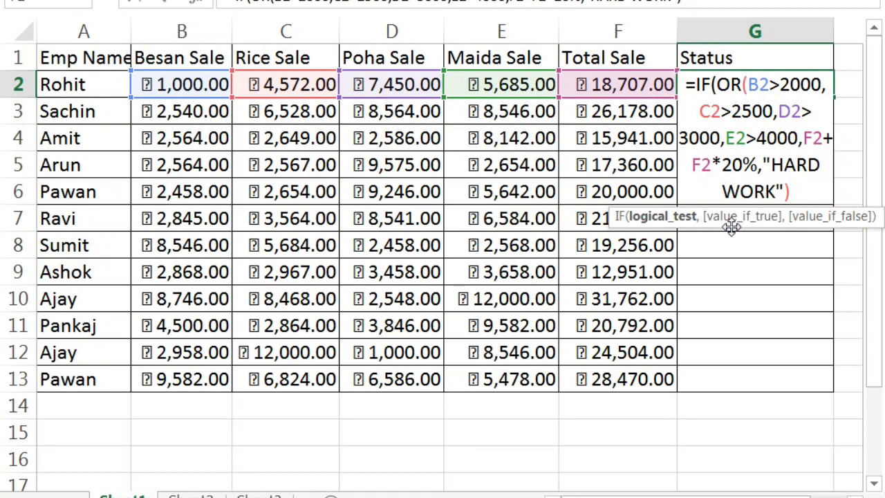
pyautogui.press('Return')
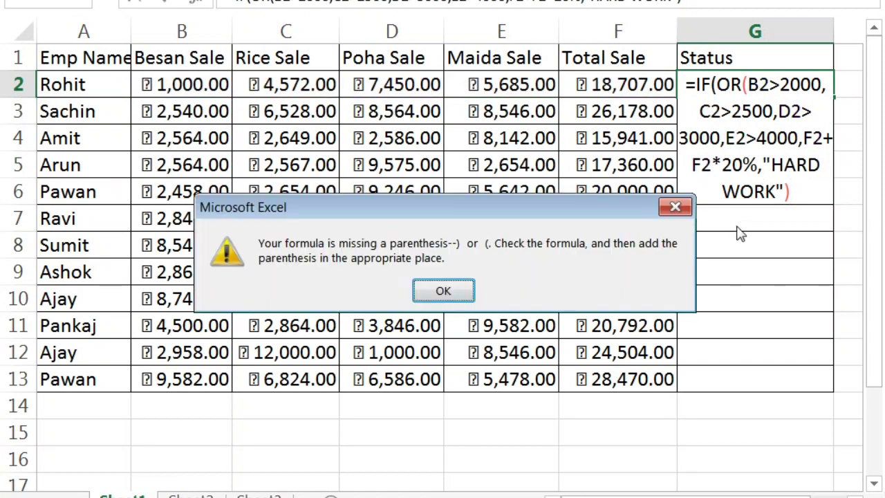
pyautogui.click(448, 290)
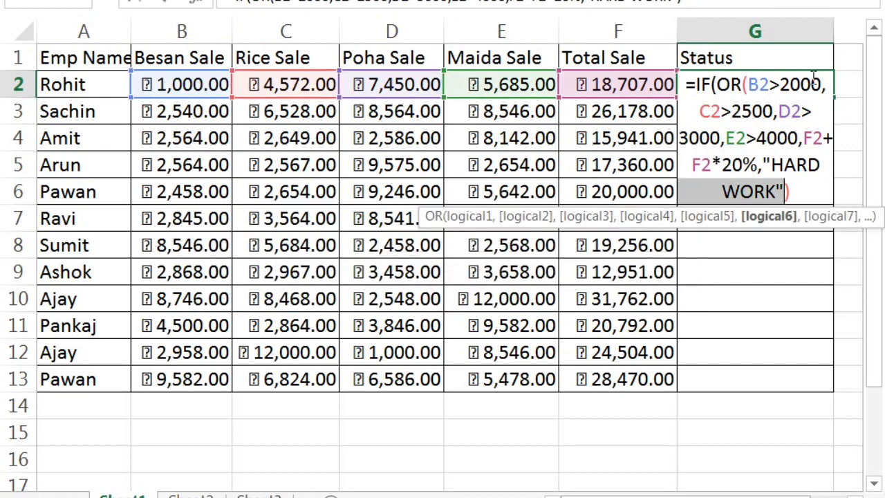
# Insert the OR test's closing parenthesis right after E2>4000 and enter the corrected formula in G2
pyautogui.click(798, 138)
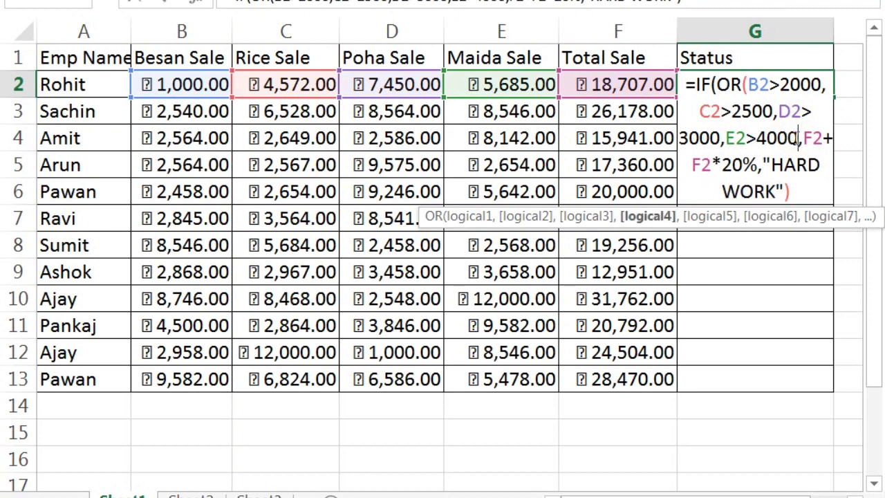
pyautogui.write(')')
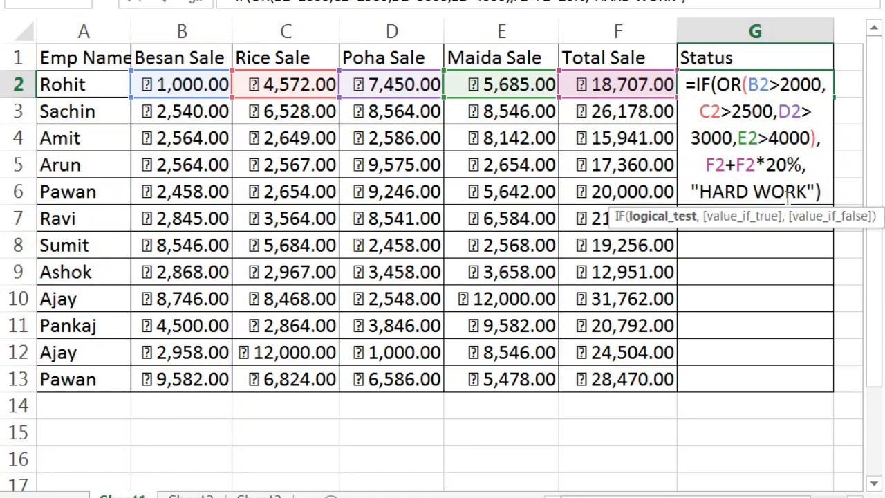
pyautogui.press('Return')
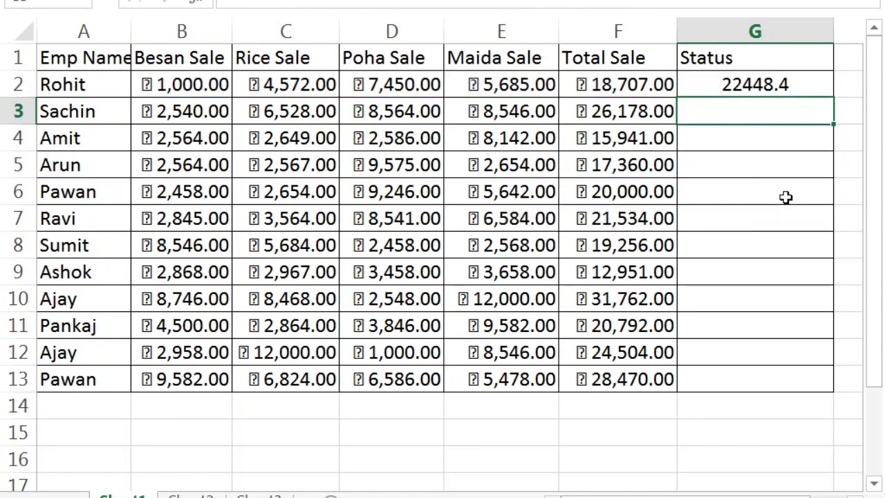
# Copy the IF-OR formula from G2 down through G13 to fill the Status column for every employee
pyautogui.click(757, 85)
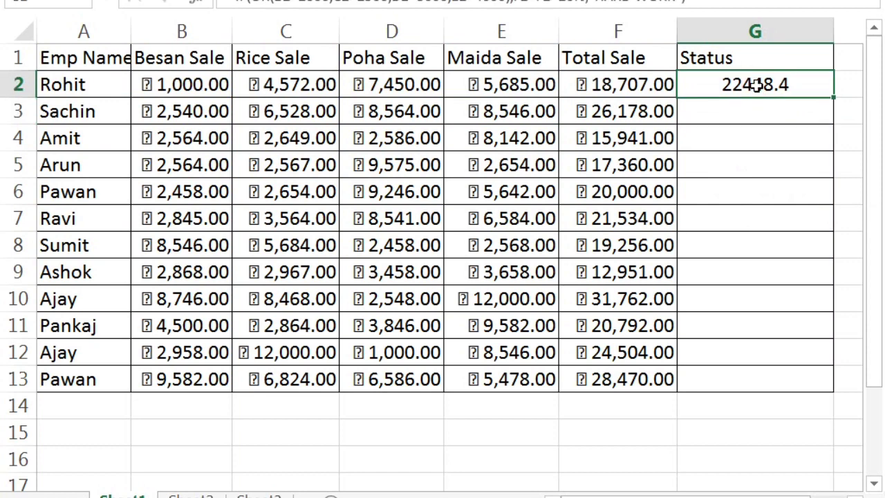
pyautogui.hotkey('ctrl', 'c')
pyautogui.hotkey('shift', 'Down')
pyautogui.hotkey('shift', 'Down')
pyautogui.hotkey('shift', 'Down')
pyautogui.hotkey('shift', 'Down')
pyautogui.hotkey('shift', 'Down')
pyautogui.hotkey('shift', 'Down')
pyautogui.hotkey('shift', 'Down')
pyautogui.hotkey('shift', 'Down')
pyautogui.hotkey('shift', 'Down')
pyautogui.hotkey('shift', 'Down')
pyautogui.hotkey('shift', 'Down')
pyautogui.hotkey('shift', 'Down')
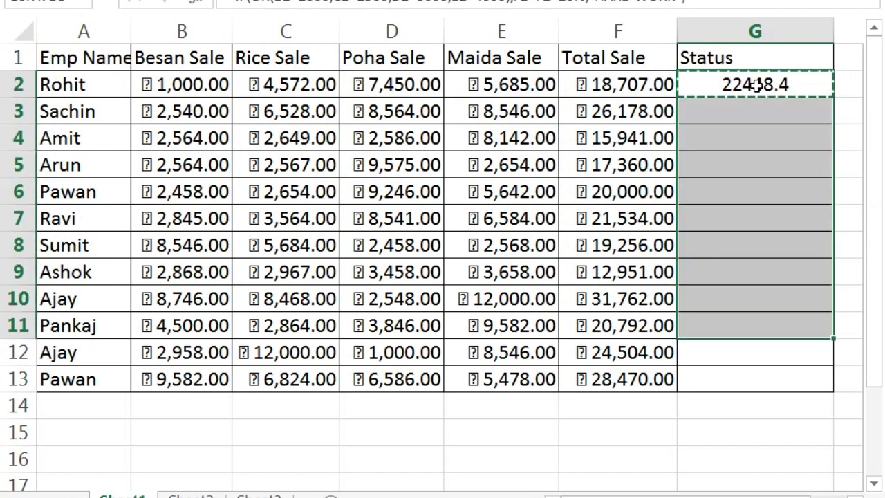
pyautogui.hotkey('shift', 'Up')
pyautogui.hotkey('ctrl', 'v')
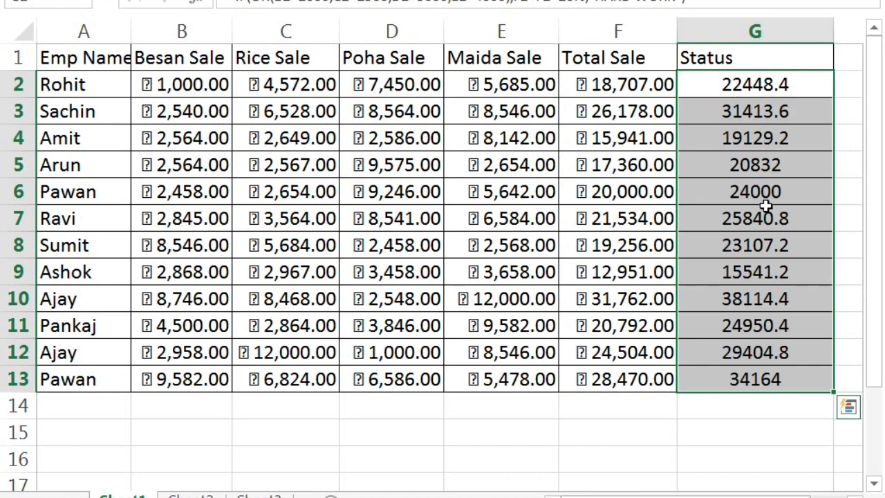
pyautogui.click(786, 139)
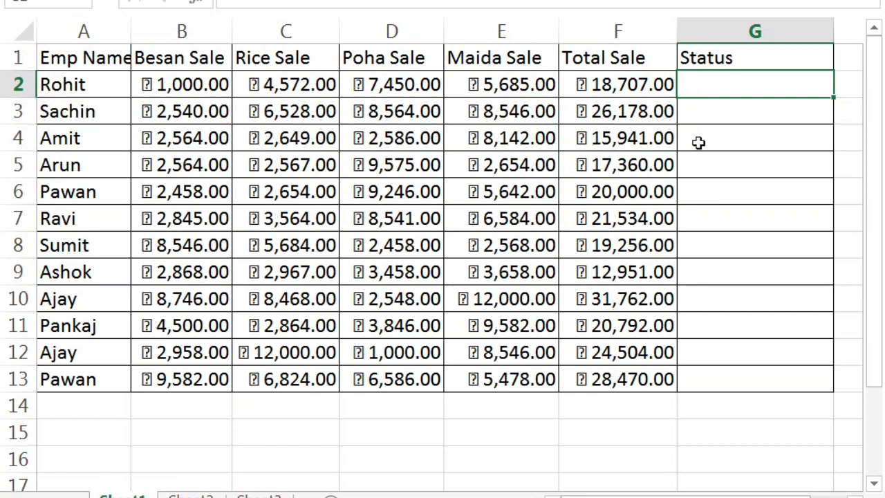
# Begin an IF formula in the emptied cell G2 with the logical test NOT(B2<3000), followed by a comma
pyautogui.write('=IF')
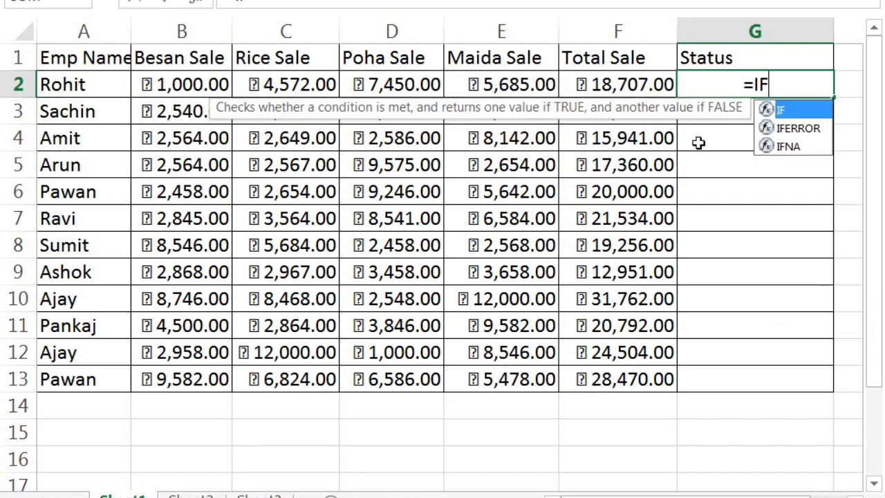
pyautogui.write('(')
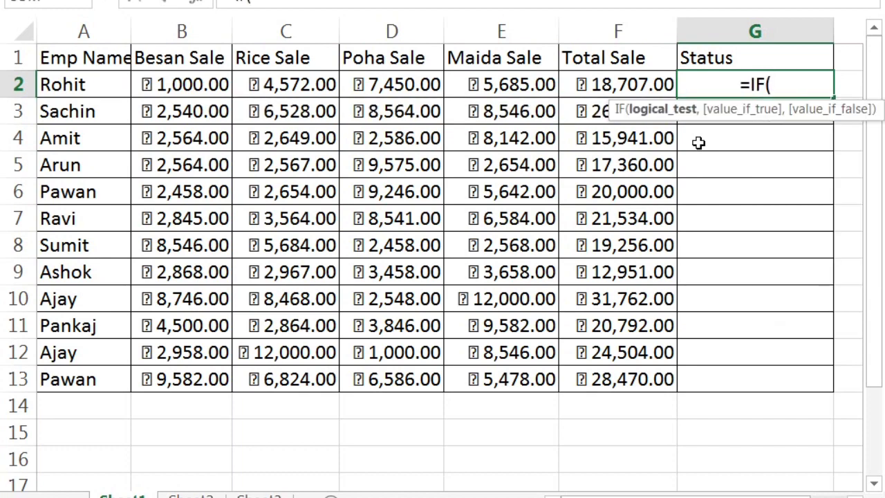
pyautogui.write('NOT')
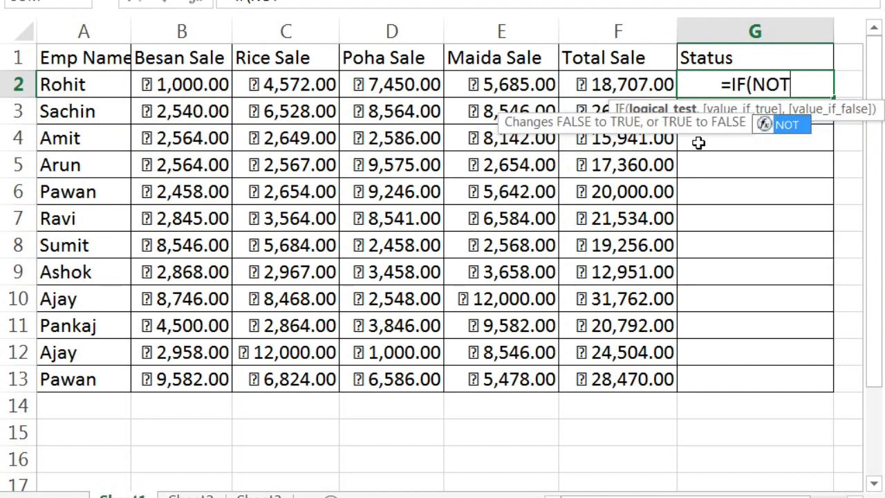
pyautogui.write('(')
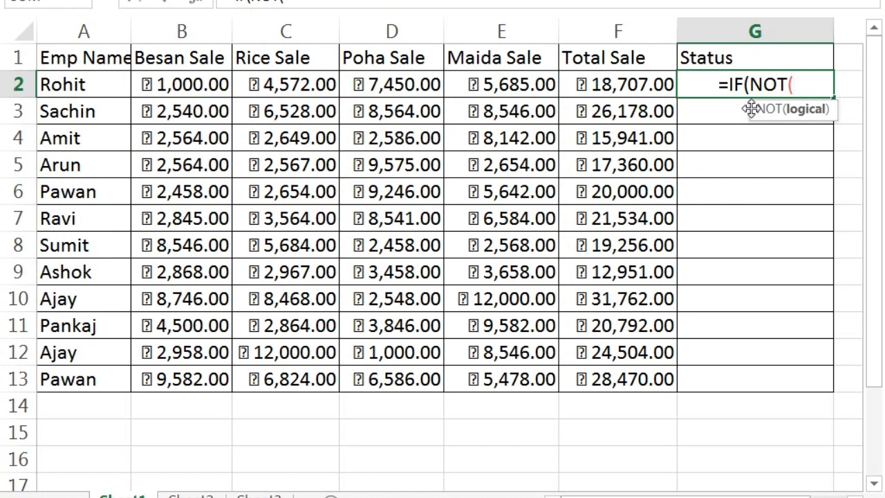
pyautogui.click(201, 85)
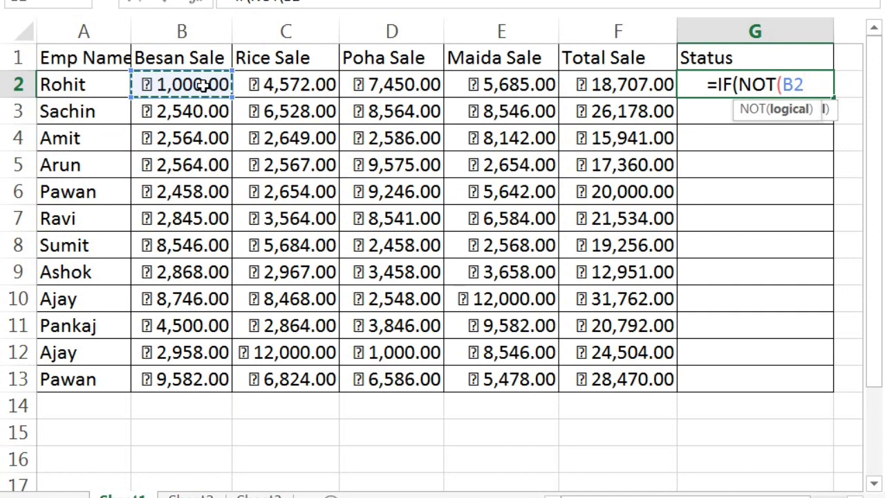
pyautogui.write('<3000')
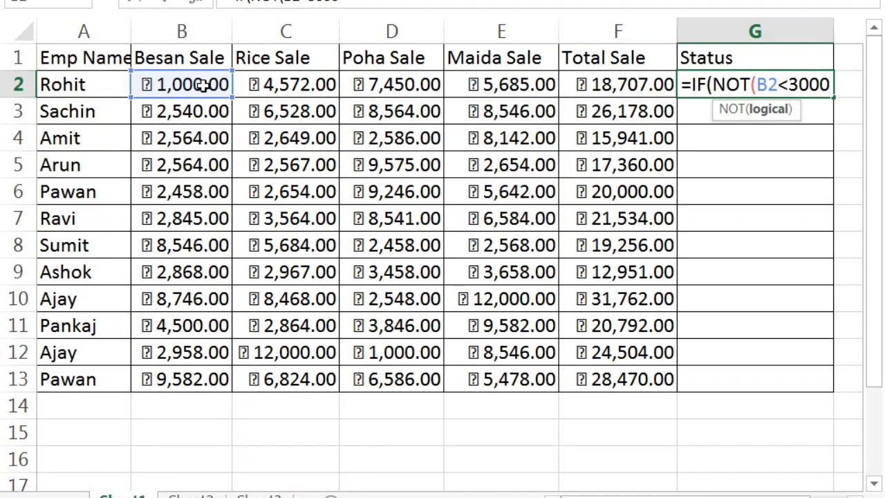
pyautogui.write('),')
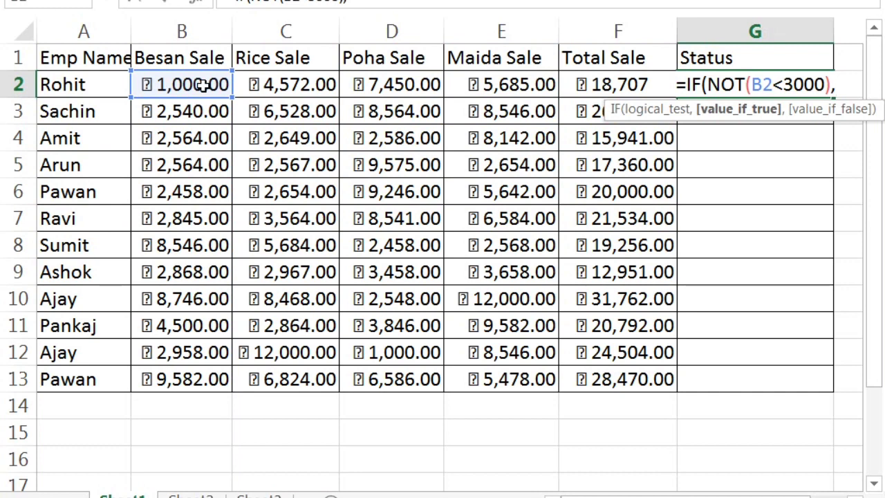
# Add "HARD WORK" as the value-if-true text, followed by a comma
pyautogui.write('"HARD ')
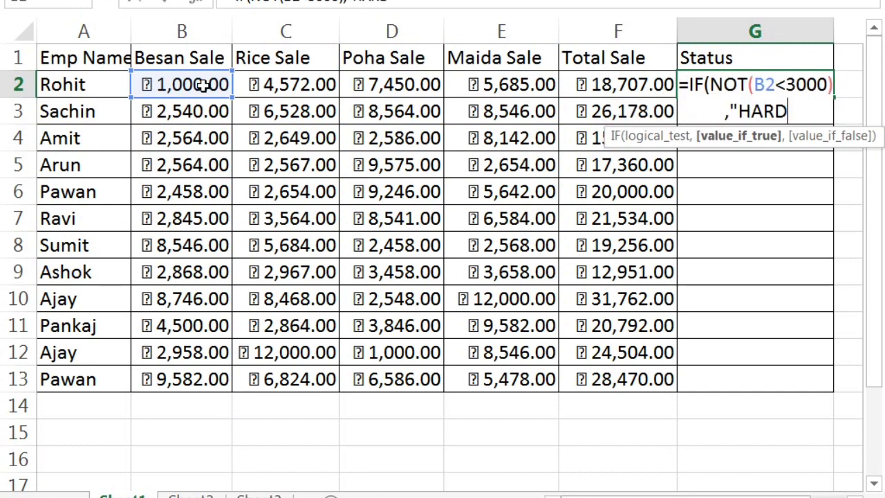
pyautogui.write('WO')
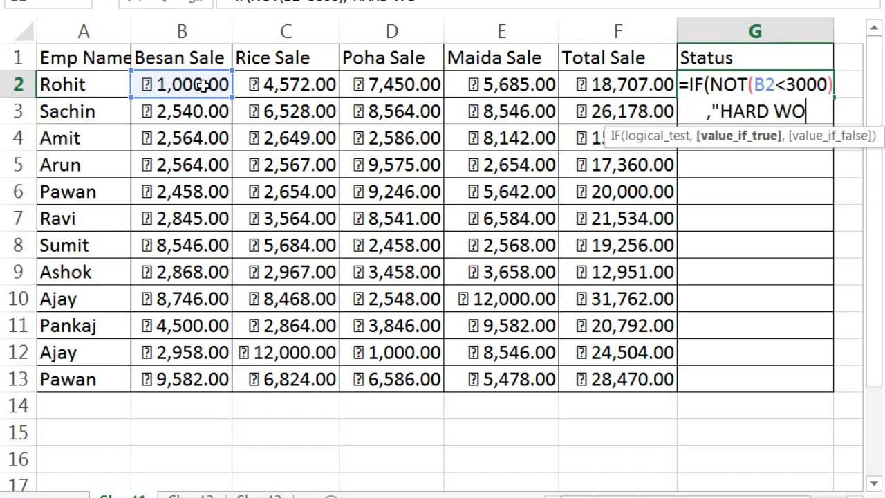
pyautogui.write('RK"')
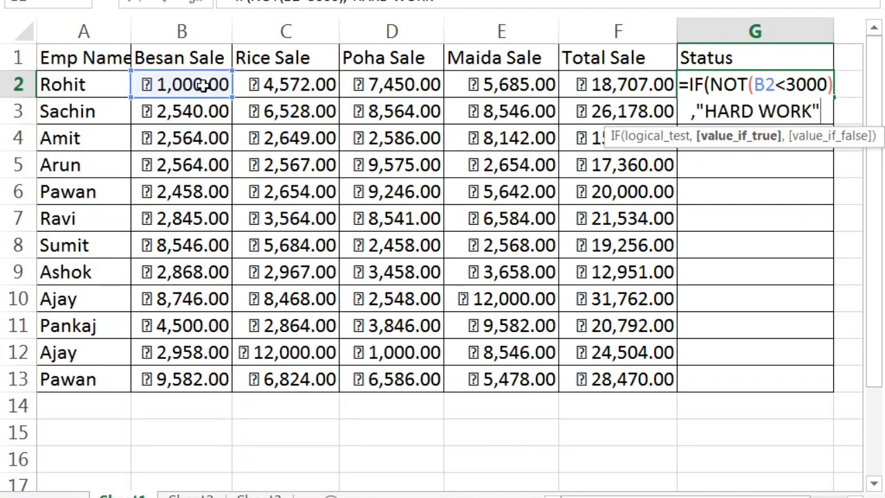
pyautogui.write(',')
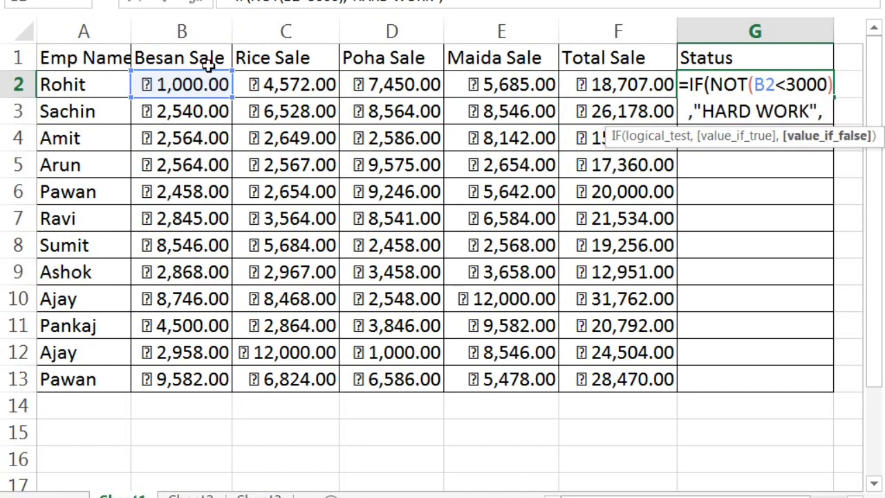
# Add F2+F2*30% as the value-if-false expression, close the parenthesis and enter the formula in G2
pyautogui.click(614, 85)
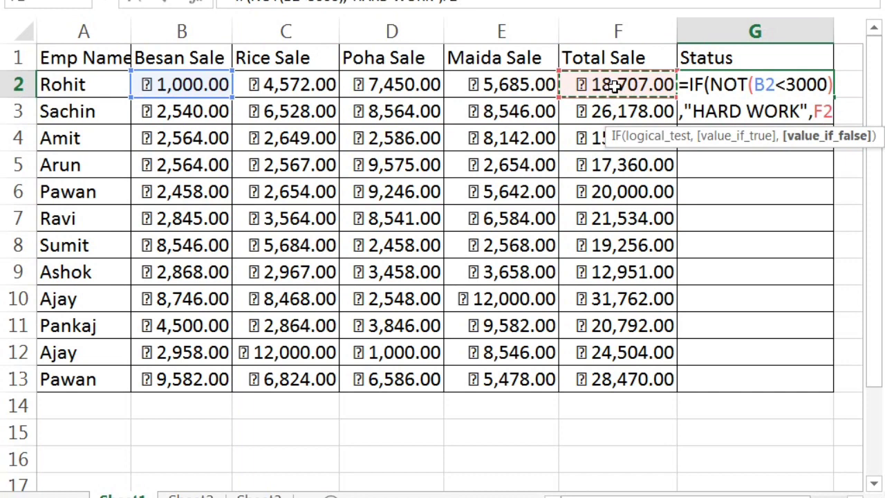
pyautogui.write('+')
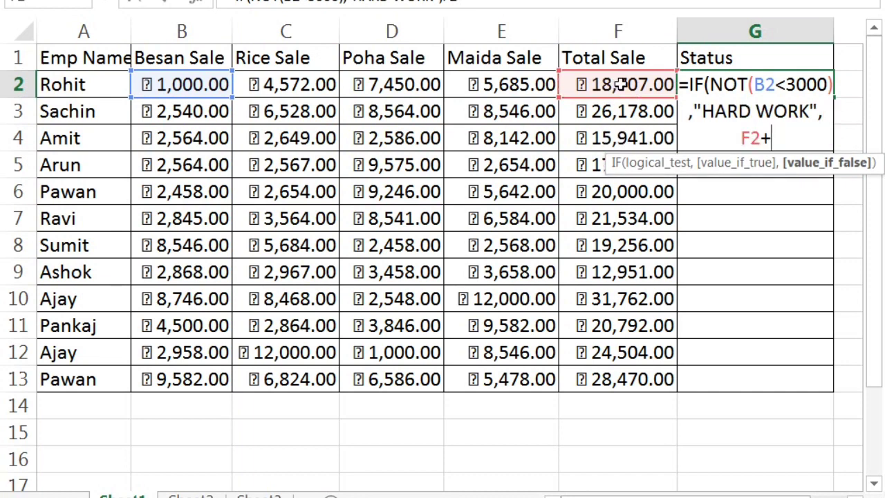
pyautogui.click(622, 84)
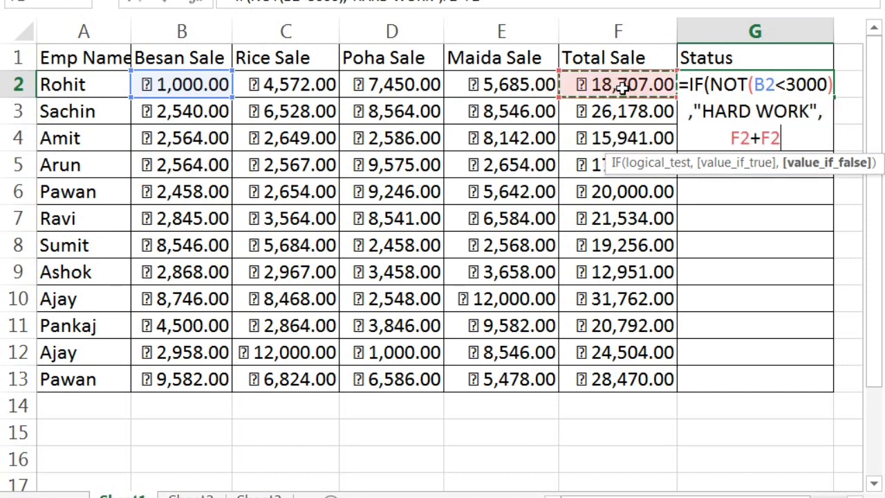
pyautogui.write('*')
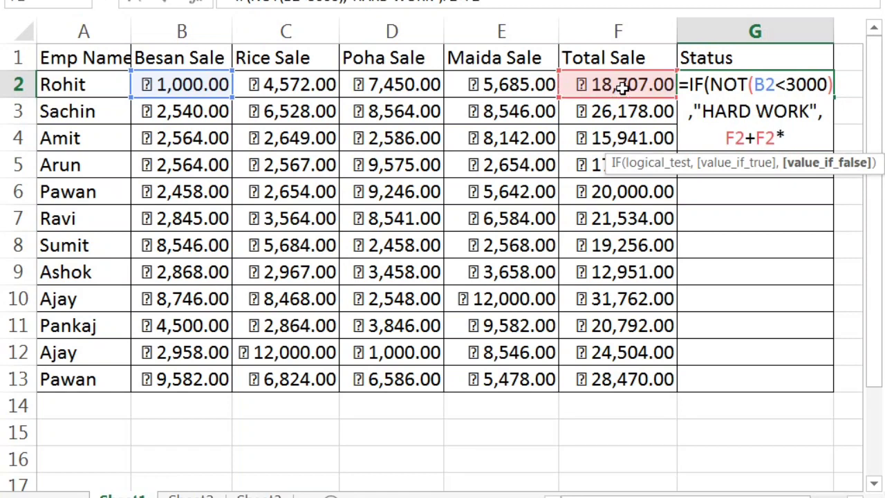
pyautogui.write('30%')
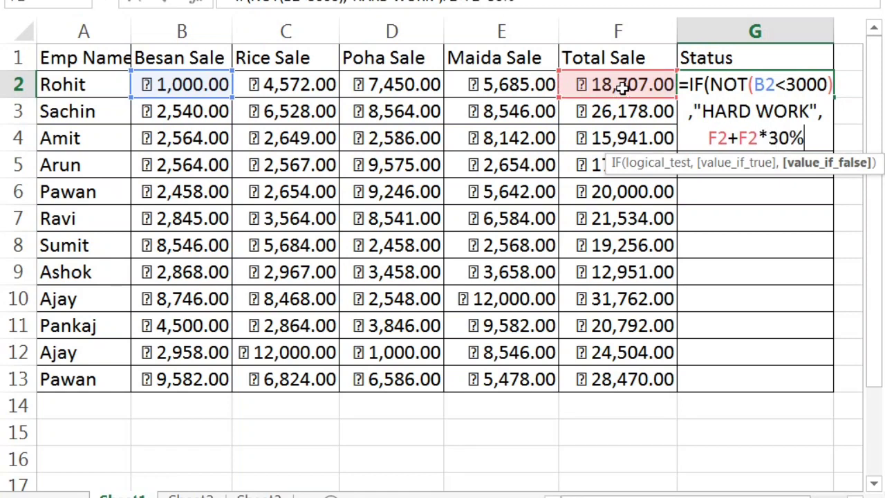
pyautogui.write(')')
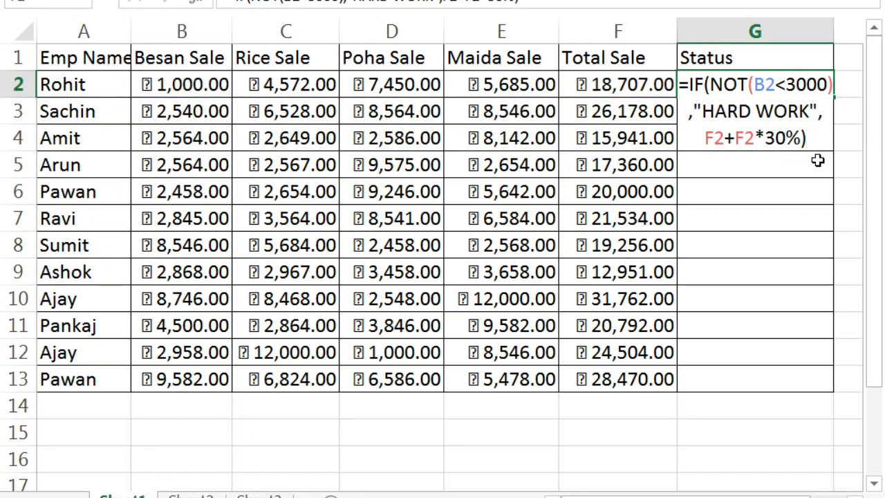
pyautogui.press('Return')
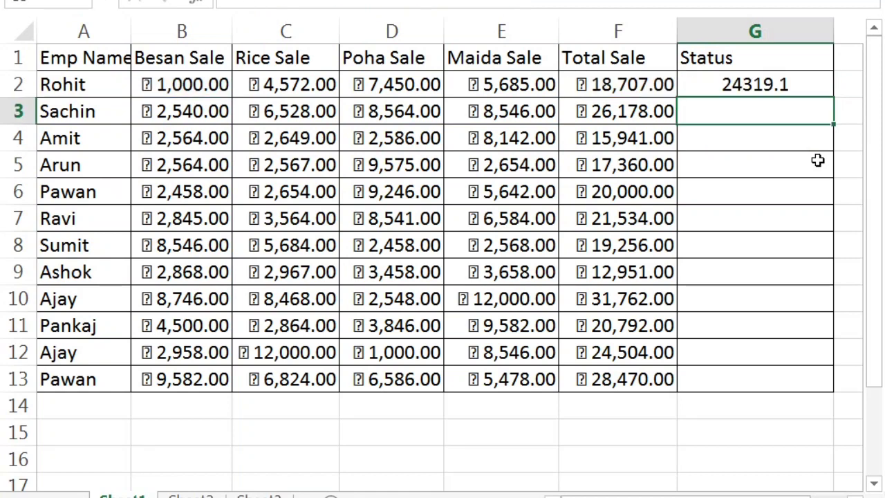
# Copy the IF-NOT formula from G2 down through G13 to fill the Status column
pyautogui.click(774, 87)
pyautogui.hotkey('ctrl', 'c')
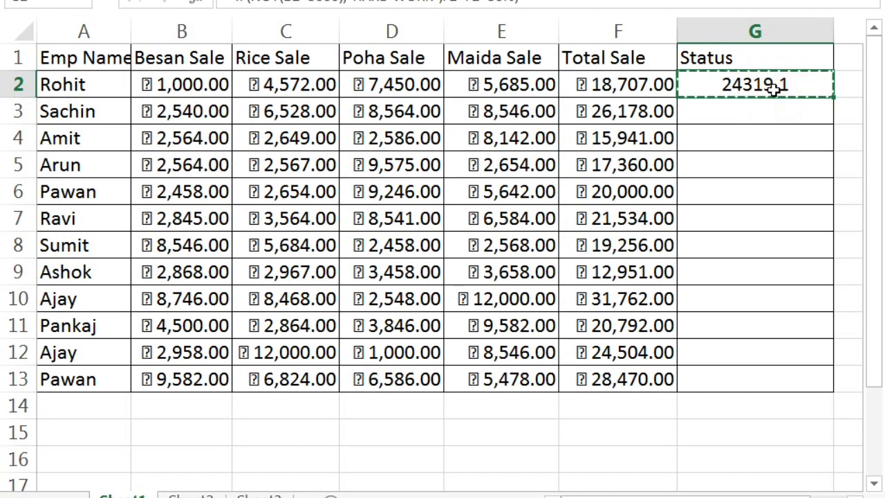
pyautogui.hotkey('shift', 'Down')
pyautogui.hotkey('shift', 'Down')
pyautogui.hotkey('shift', 'Down')
pyautogui.hotkey('shift', 'Down')
pyautogui.hotkey('shift', 'Down')
pyautogui.hotkey('shift', 'Down')
pyautogui.hotkey('shift', 'Down')
pyautogui.hotkey('shift', 'Down')
pyautogui.hotkey('shift', 'Down')
pyautogui.hotkey('shift', 'Down')
pyautogui.hotkey('shift', 'Down')
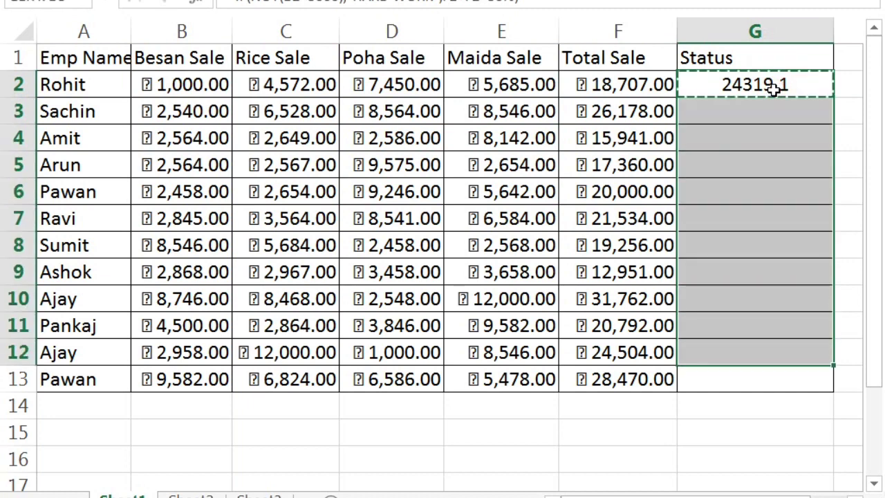
pyautogui.hotkey('ctrl', 'v')
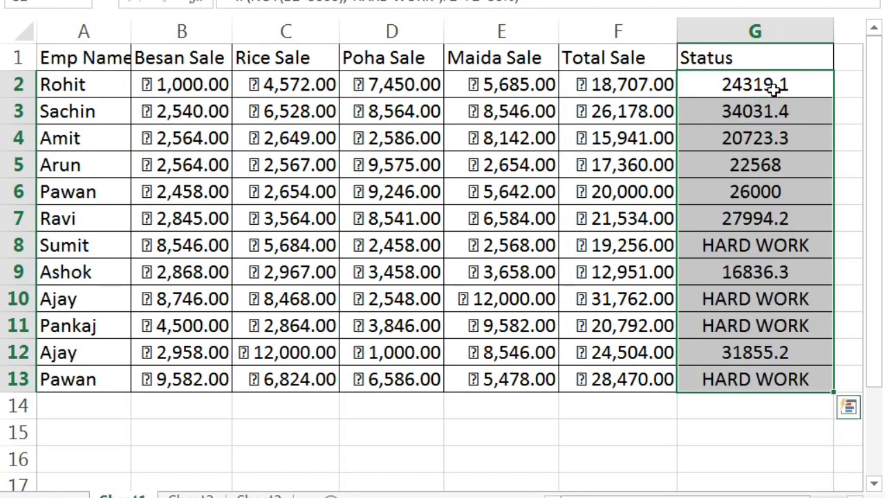
pyautogui.click(772, 111)
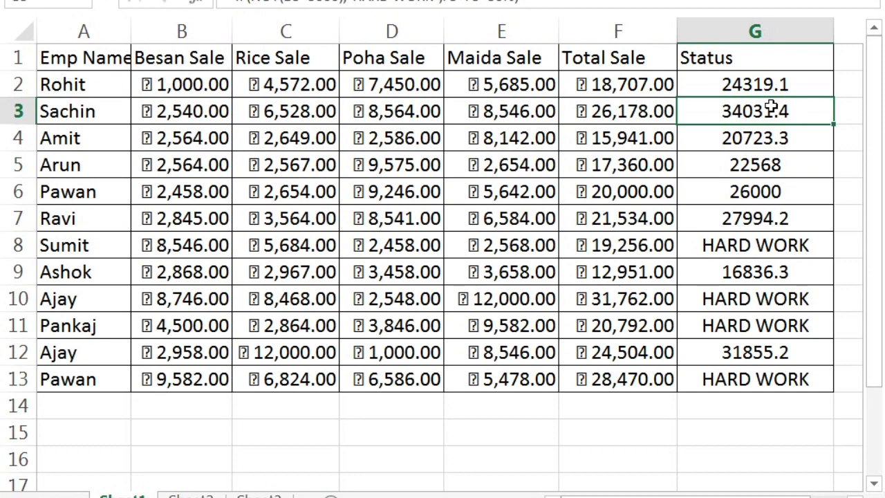
pyautogui.click(809, 84)
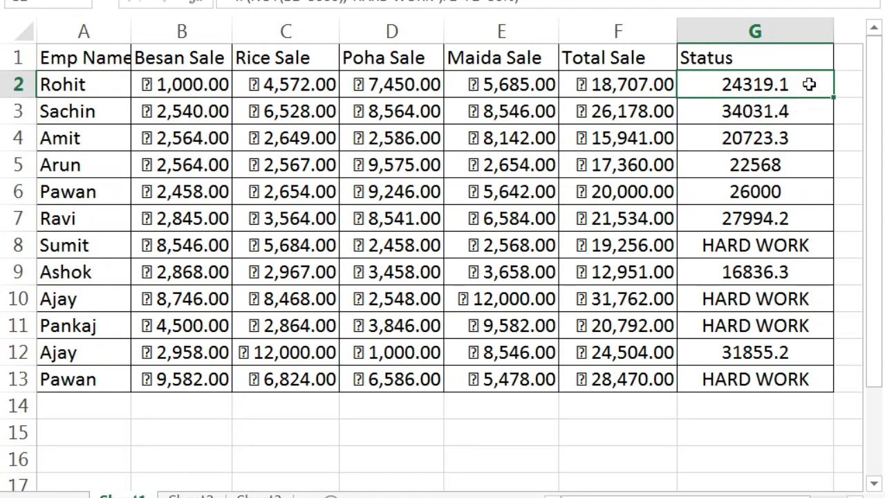